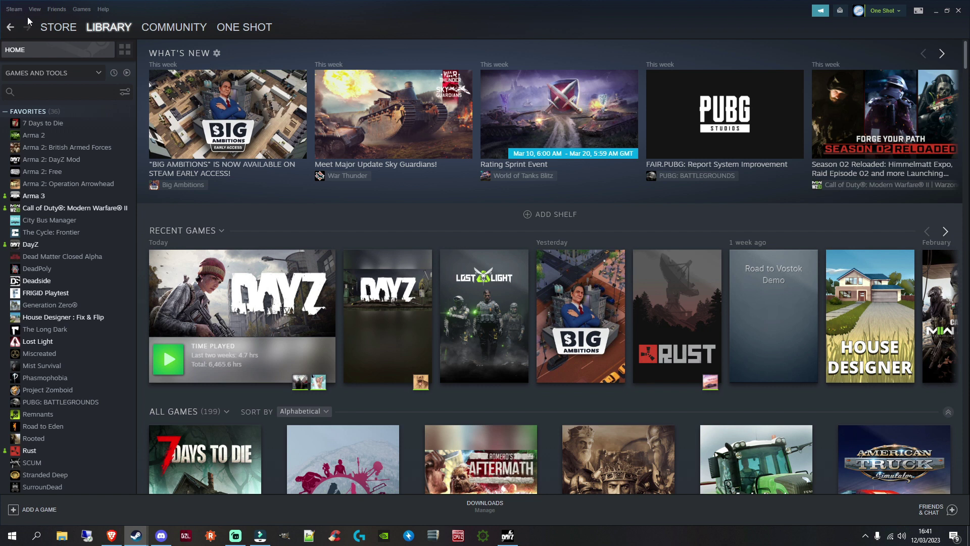
- Filter the Steam library by searching for 'dayz'
click(29, 74)
click(44, 73)
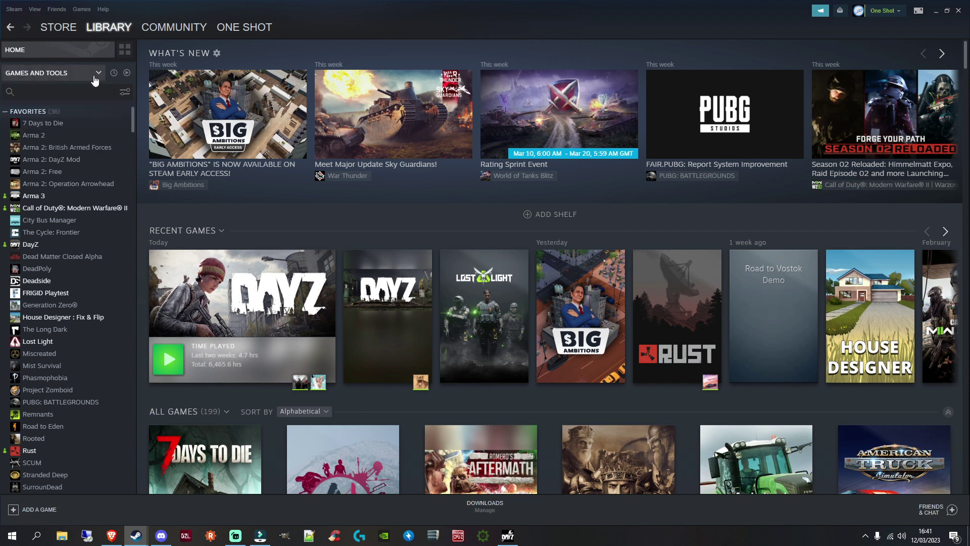
click(50, 73)
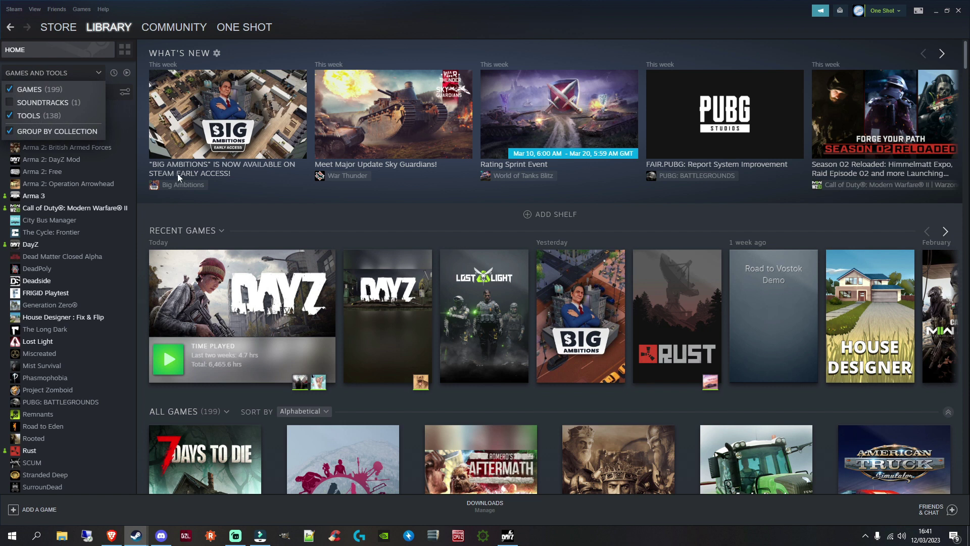
click(198, 197)
click(67, 92)
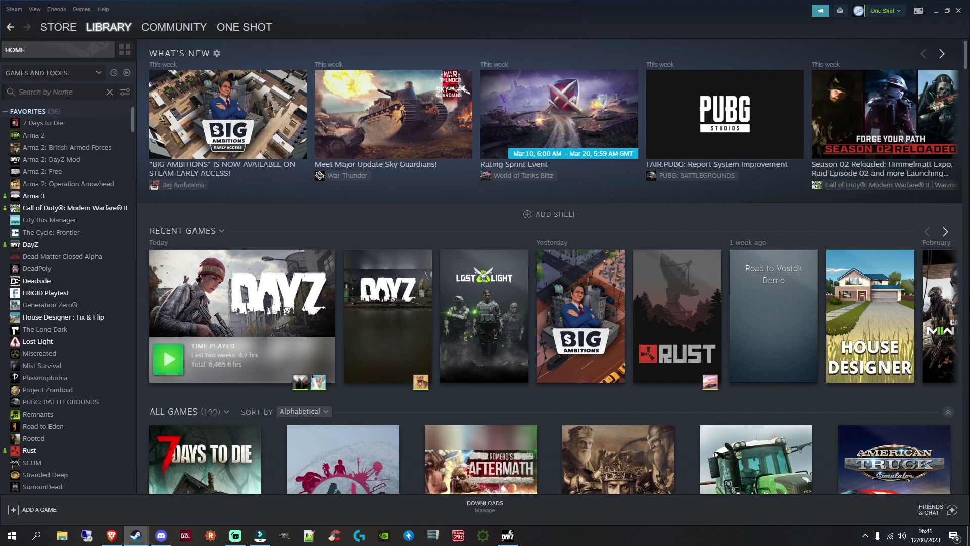
text(dayz)
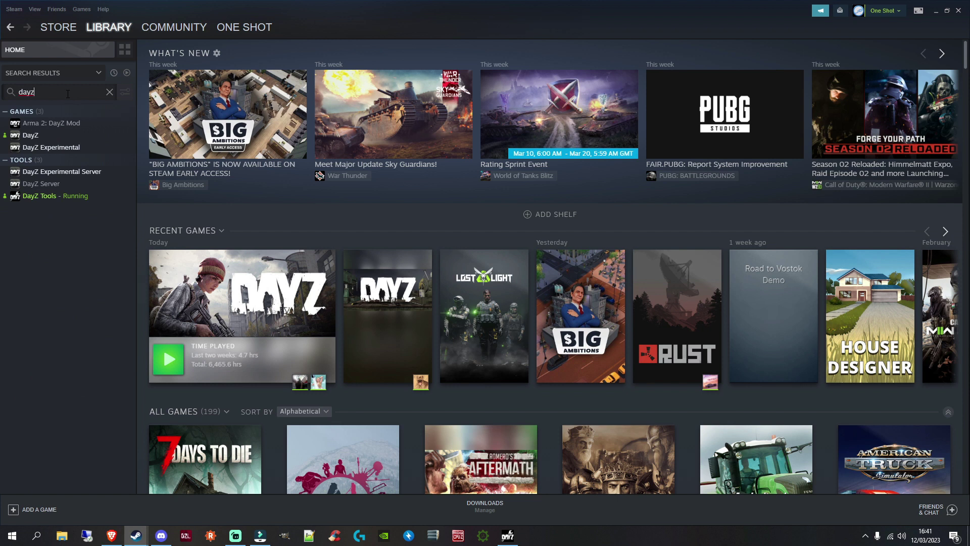
- Open the DayZ Tools page and stop the running tool, confirming the quit
click(34, 196)
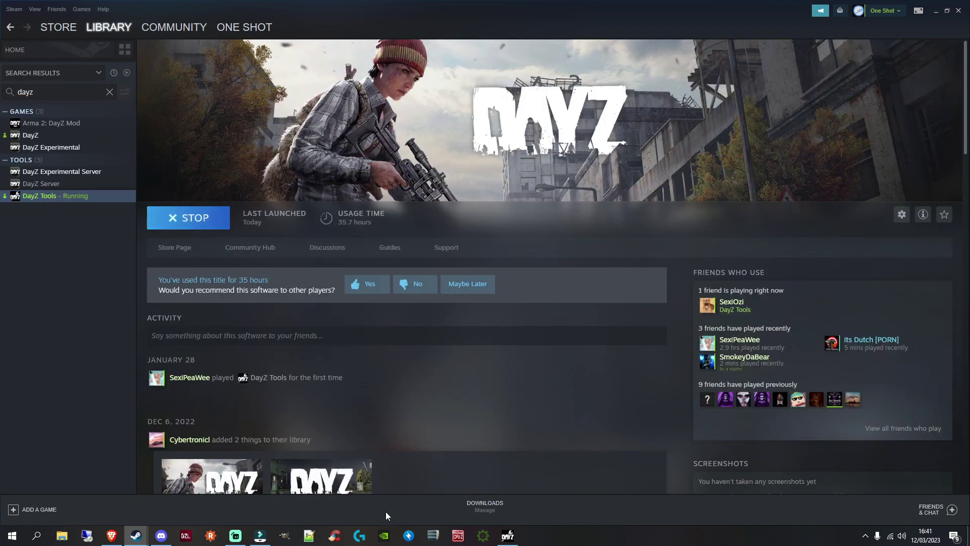
click(196, 222)
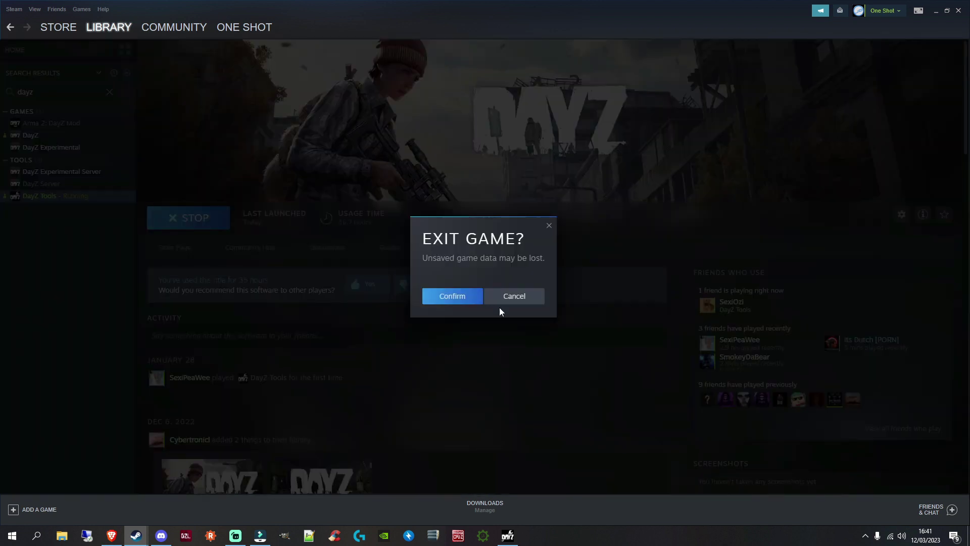
click(450, 297)
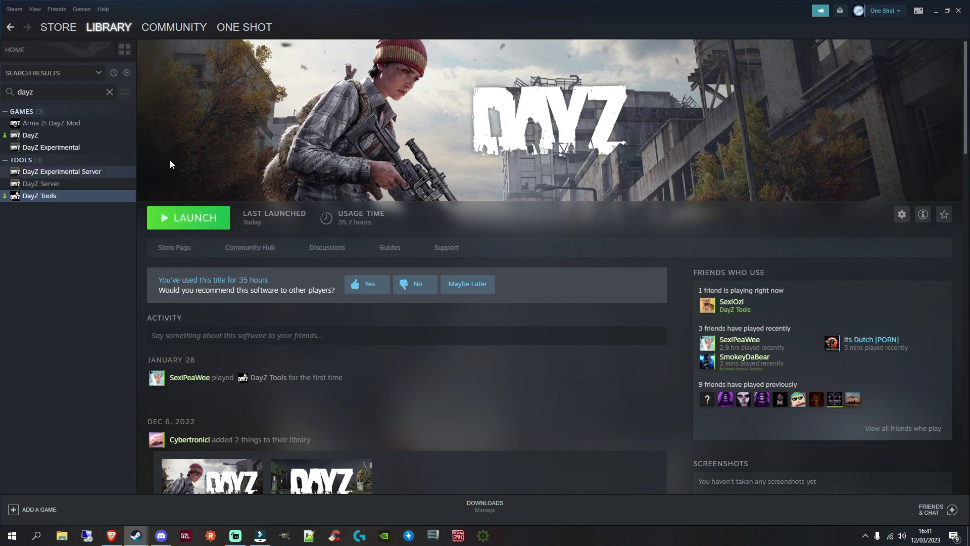
click(188, 217)
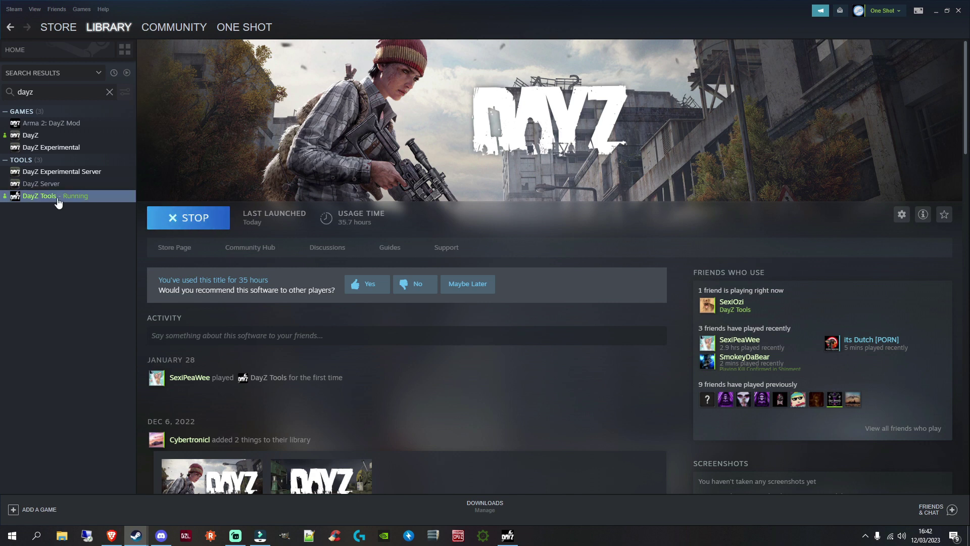
click(508, 536)
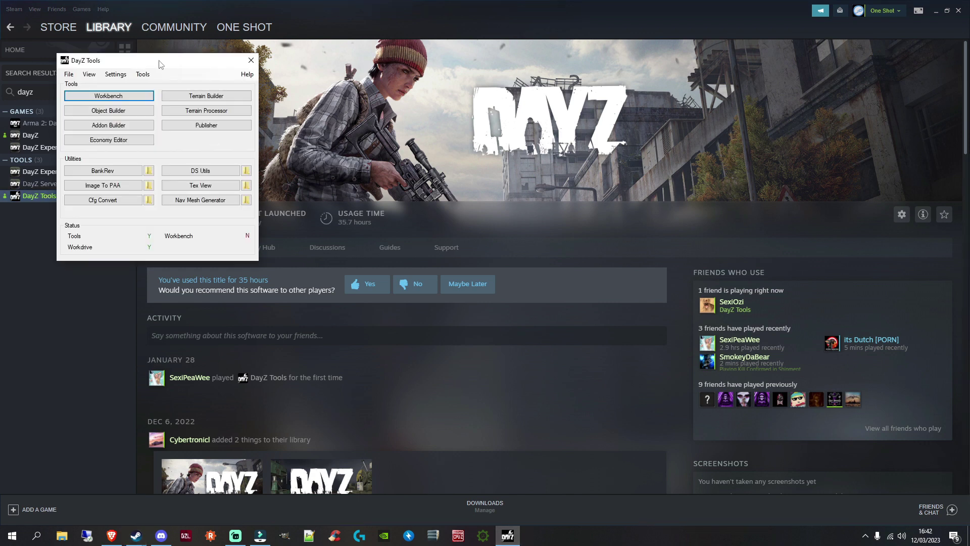
drag(161, 67, 303, 27)
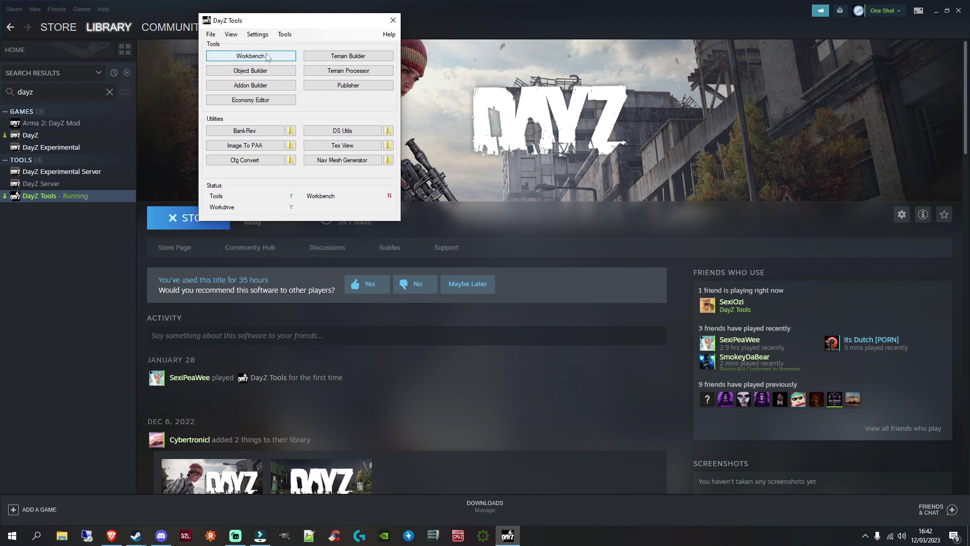
click(285, 34)
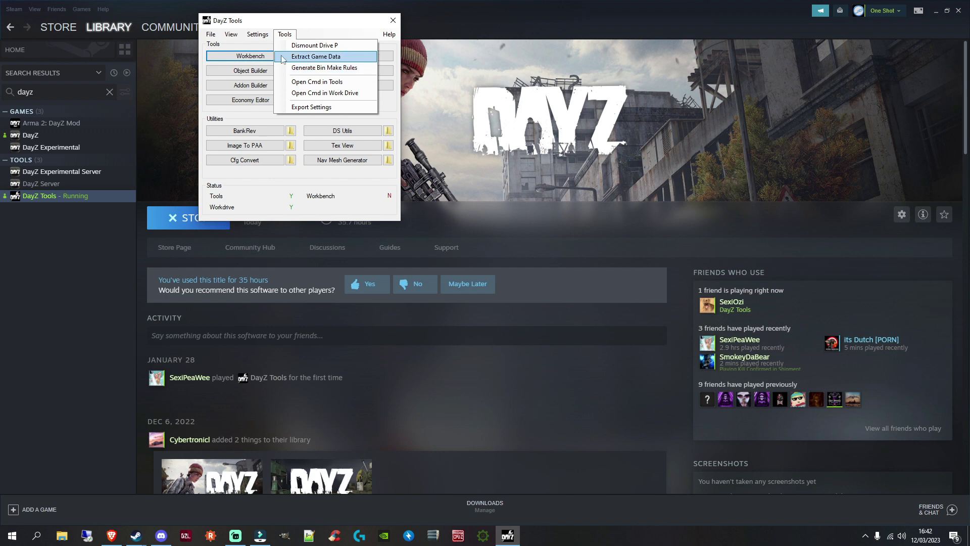
click(254, 47)
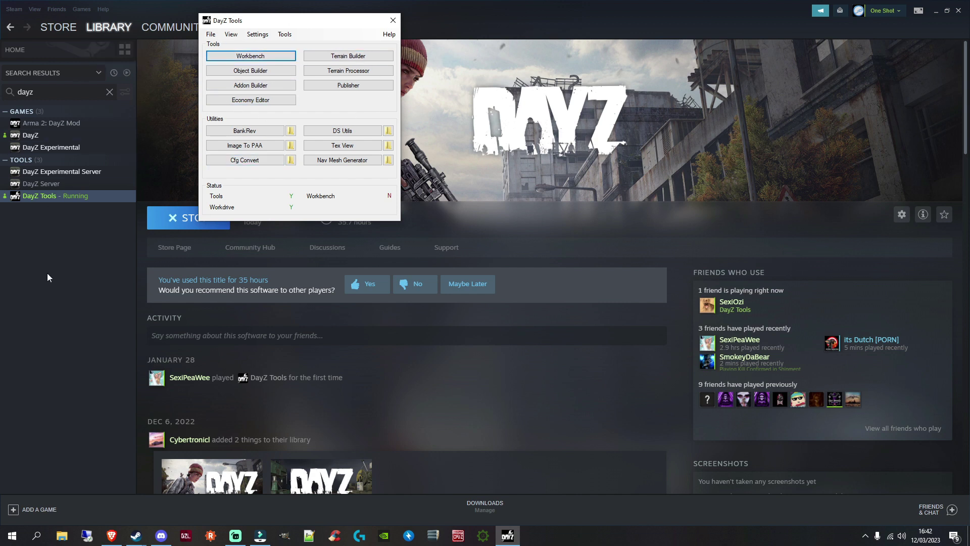
click(222, 35)
mouse_move(284, 35)
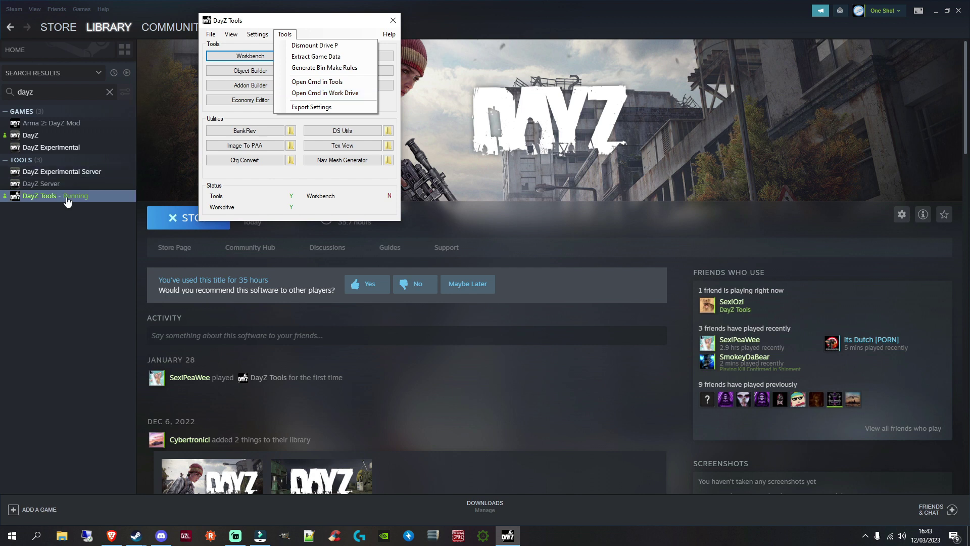
click(104, 354)
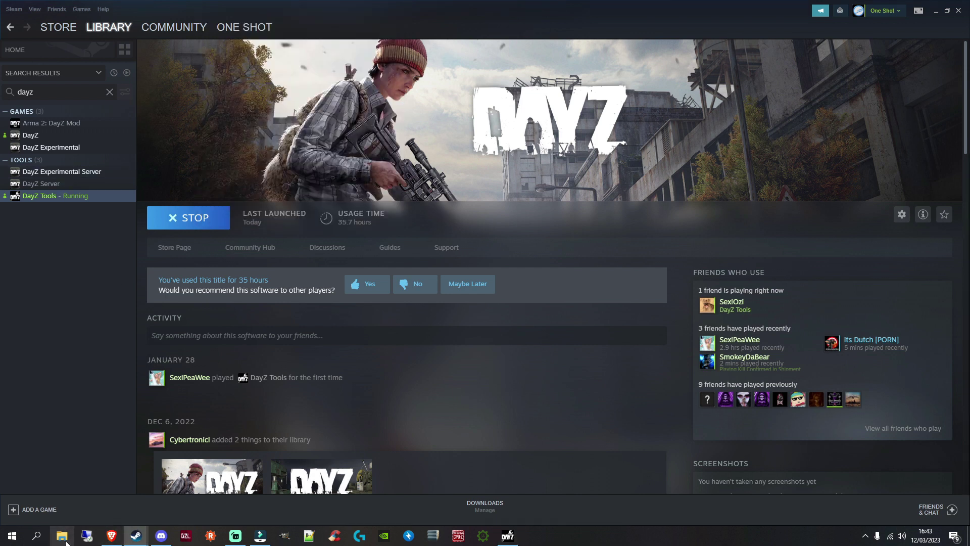
mouse_move(174, 28)
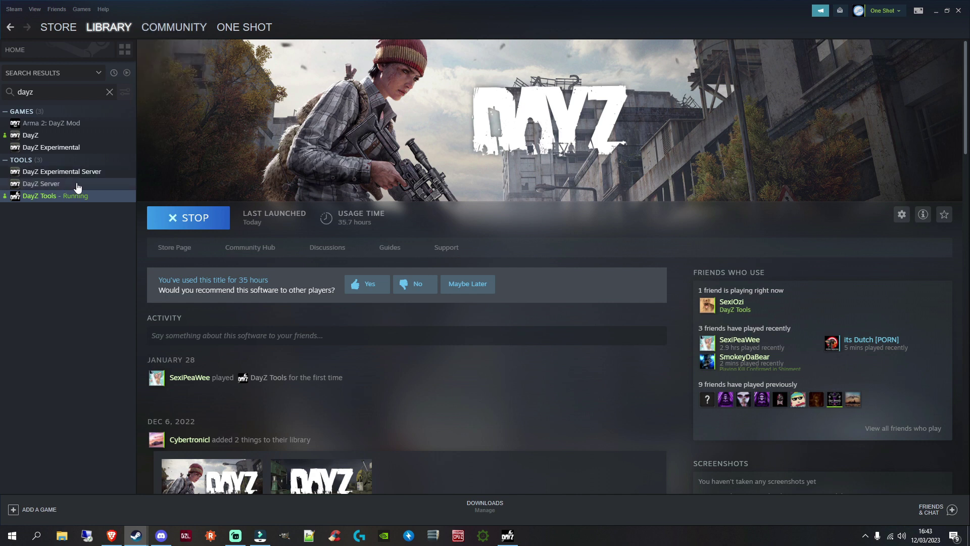
- Open File Explorer and browse to Local Disk (P:)
click(62, 535)
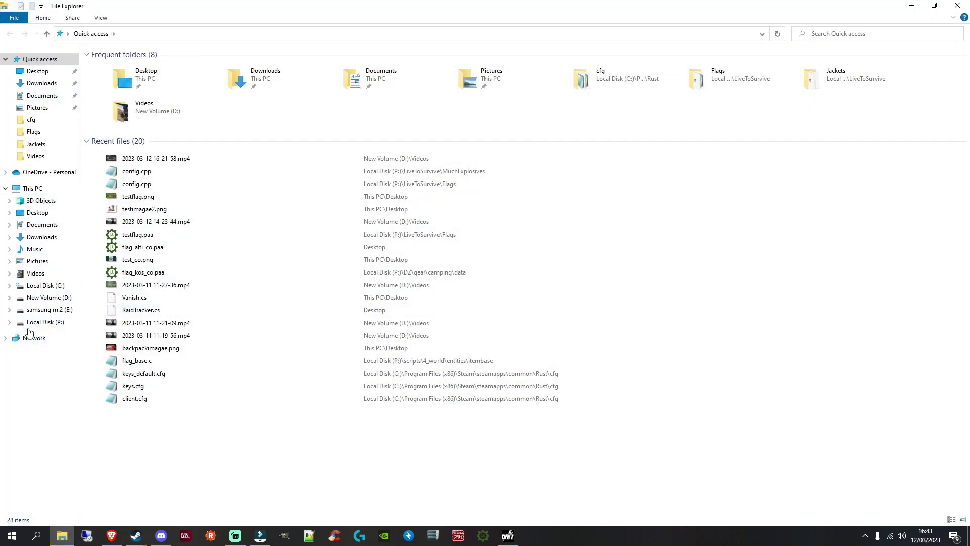
click(61, 329)
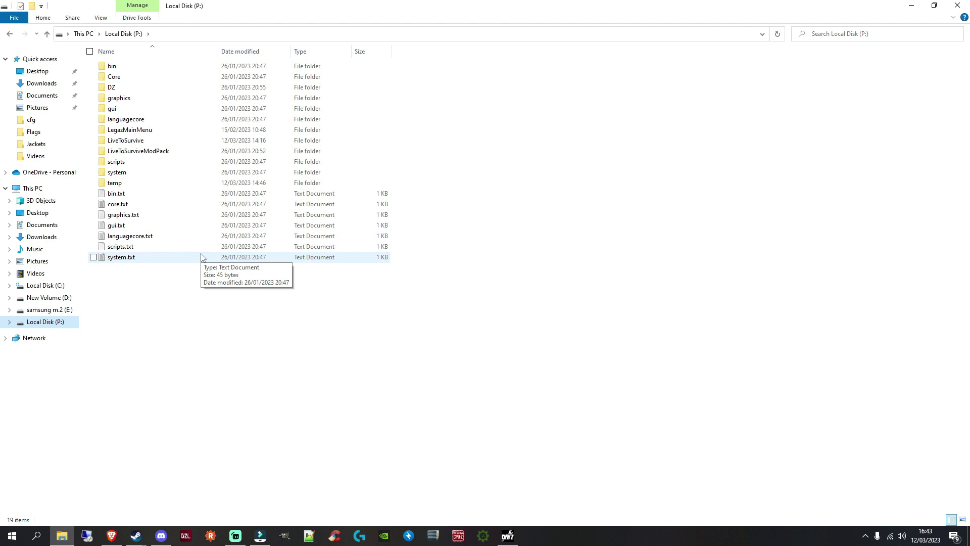
right_click(325, 350)
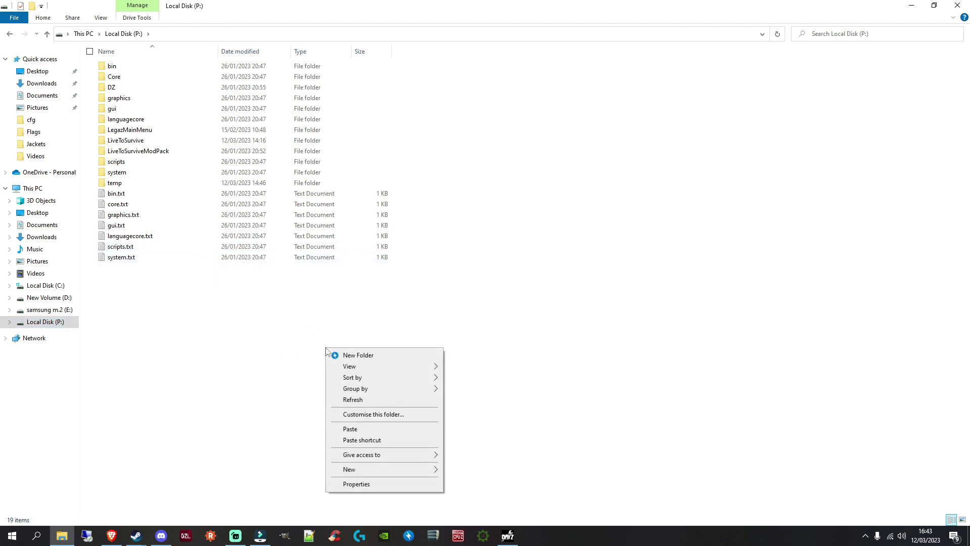
click(386, 468)
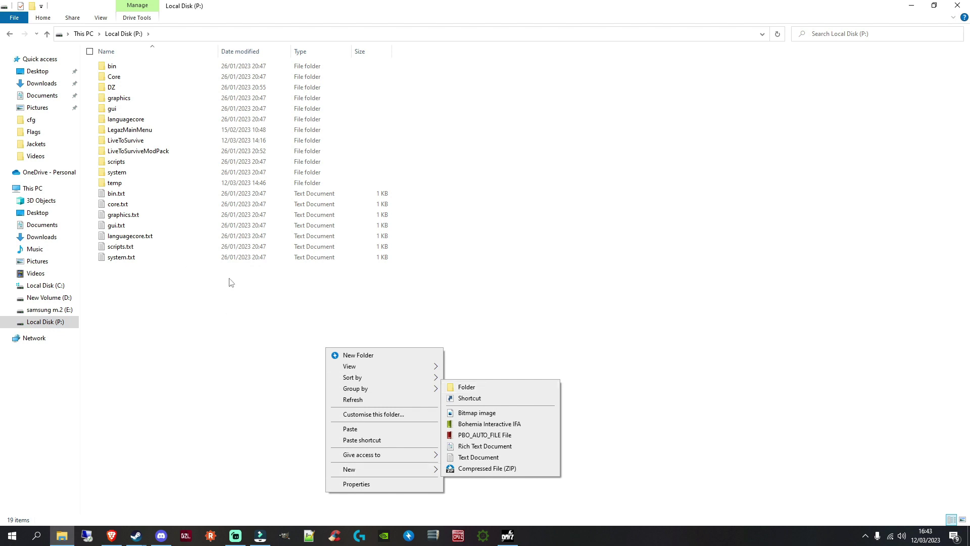
click(187, 346)
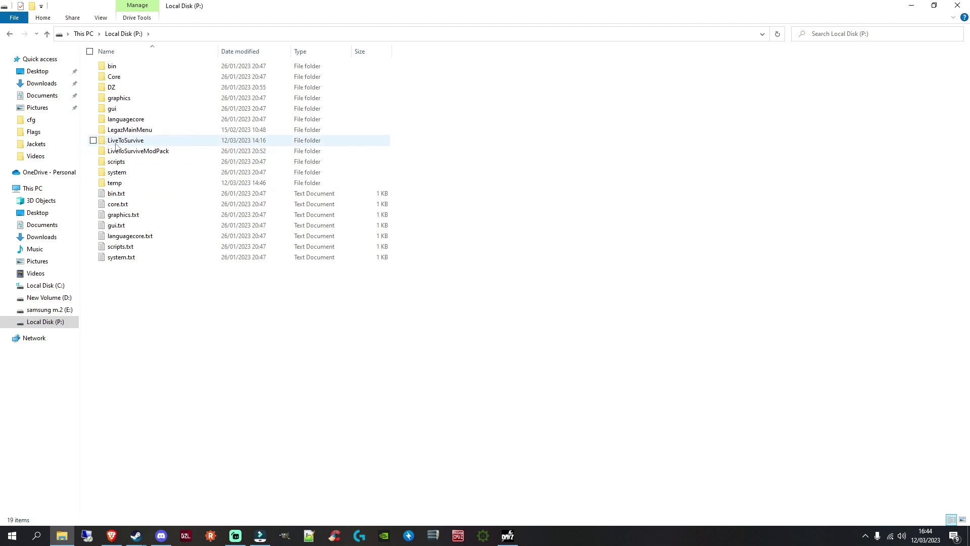
- Inspect the LiveToSurvive folder, then return to the P: drive root
double_click(96, 142)
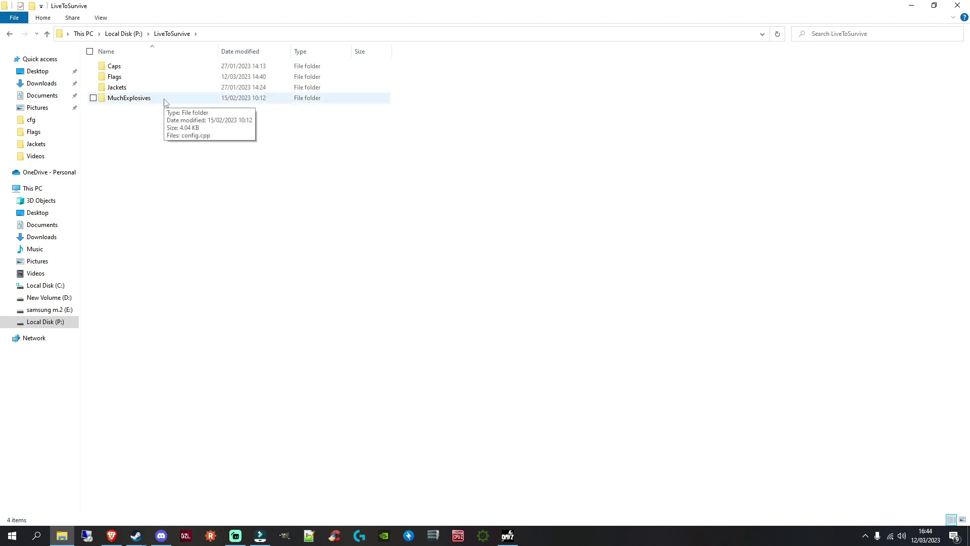
click(123, 34)
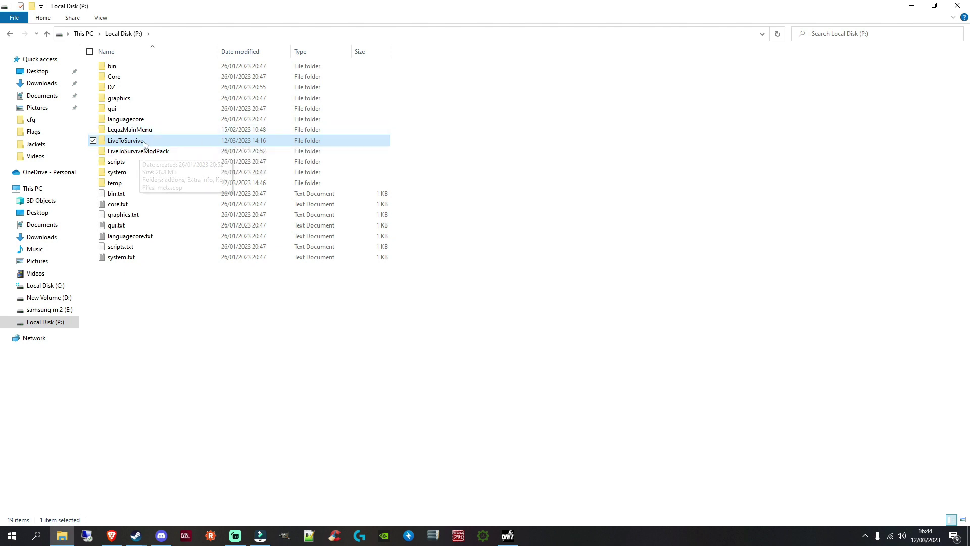
- Open the LiveToSurviveModPack folder on the P: drive
double_click(124, 151)
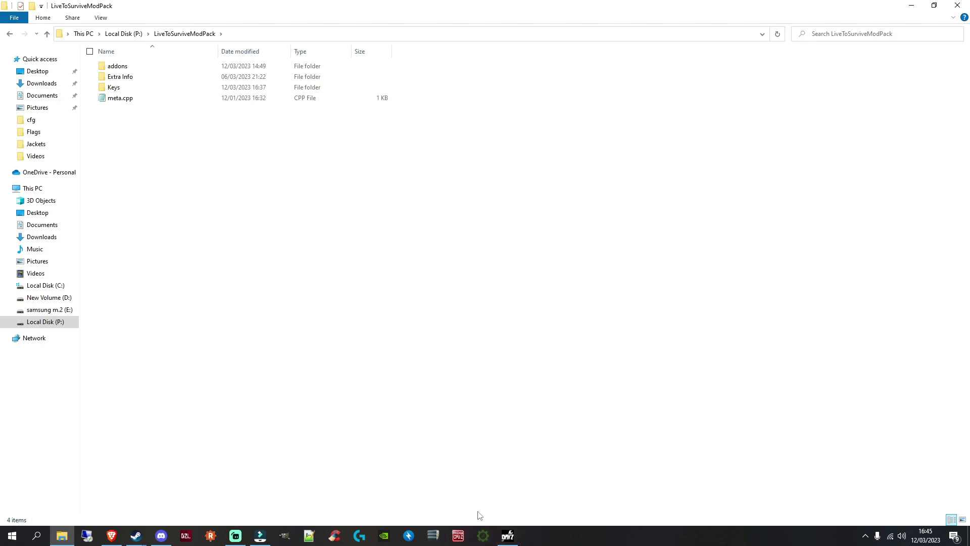
- Bring DayZ Tools forward, then put the LiveToSurviveModPack Explorer window back in front
click(507, 535)
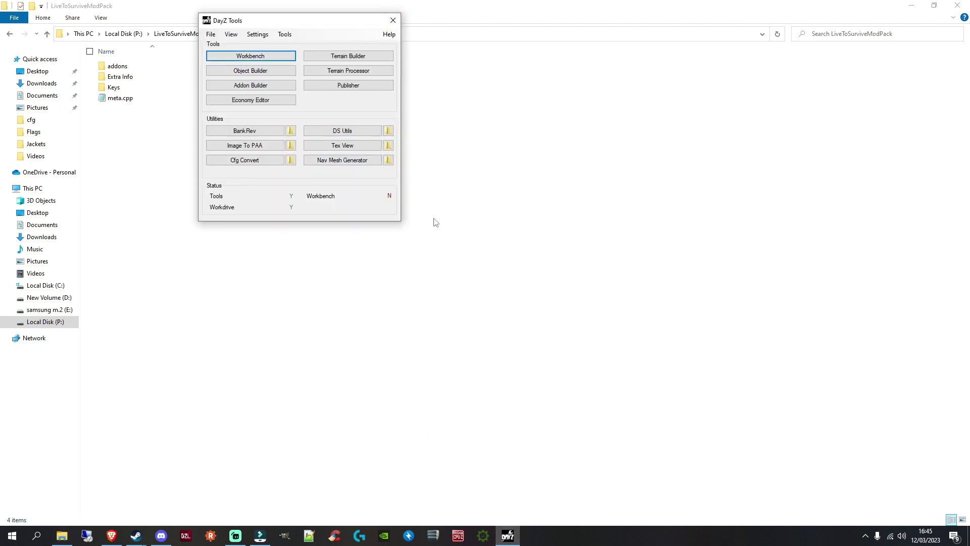
click(135, 170)
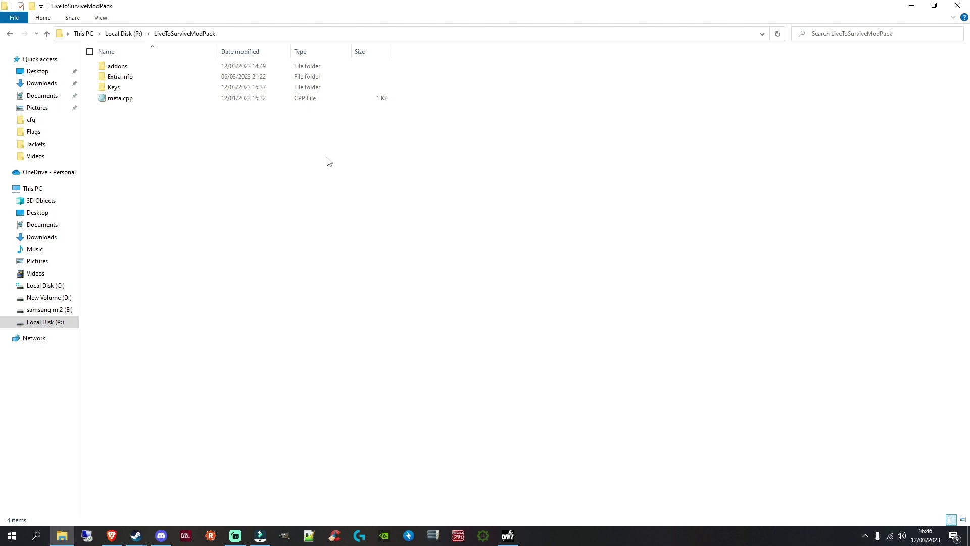
- Check that the Keys folder is empty and return to LiveToSurviveModPack
double_click(122, 89)
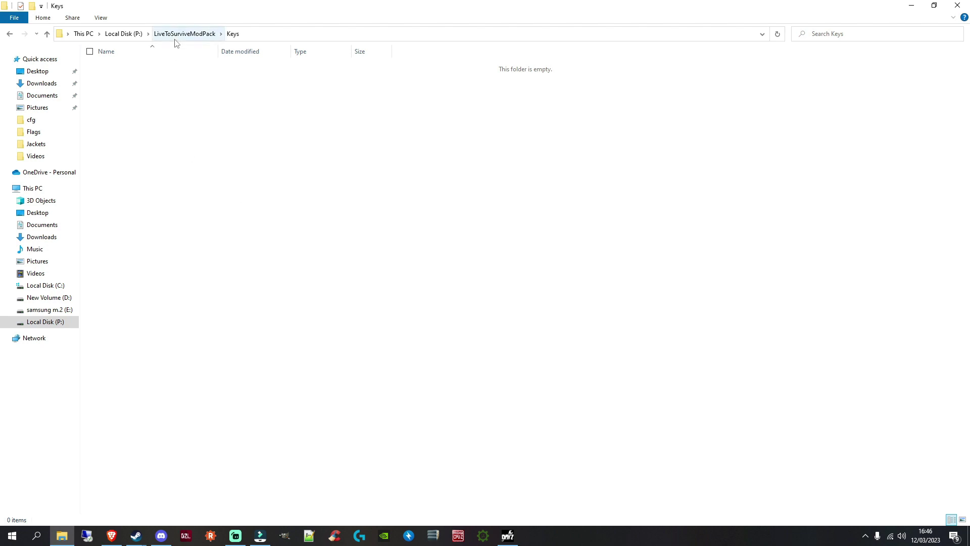
click(188, 33)
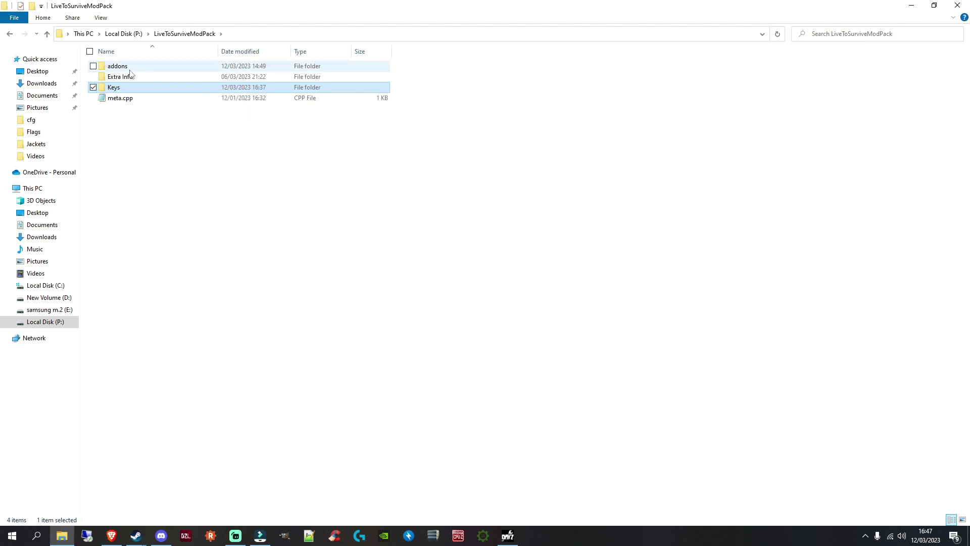
click(114, 67)
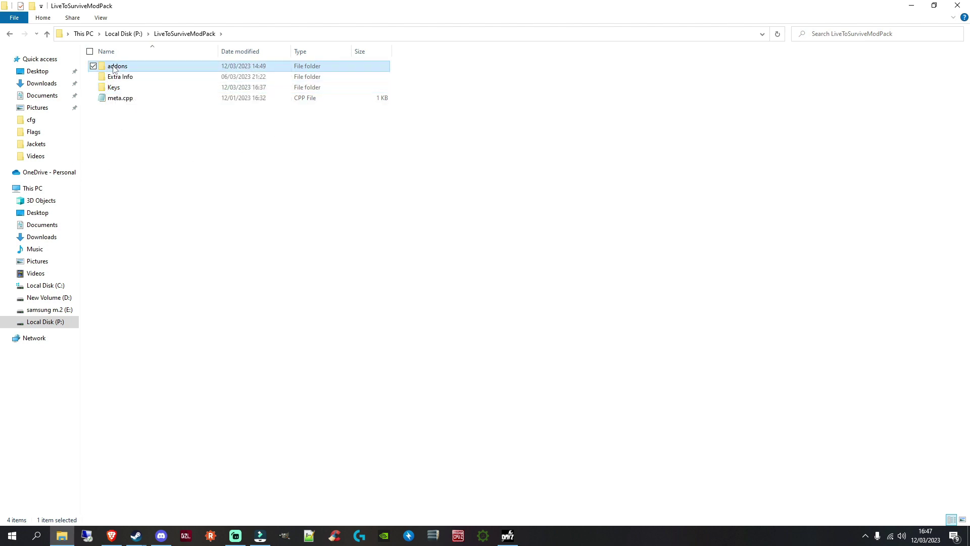
double_click(128, 69)
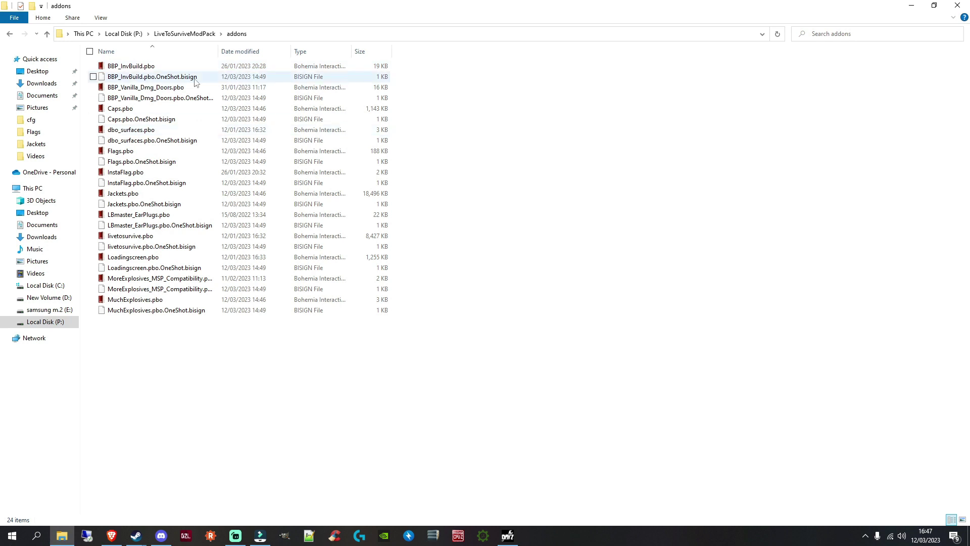
click(184, 34)
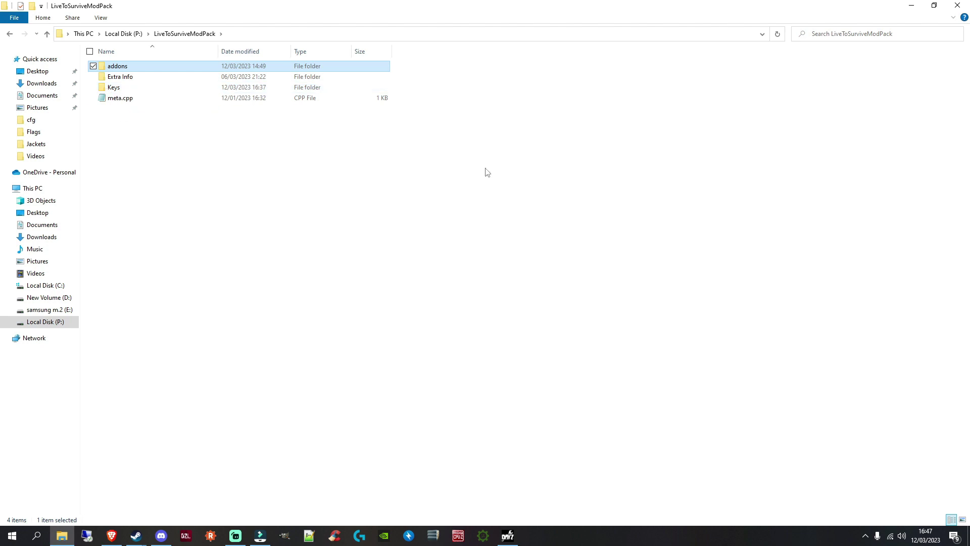
- Bring pboProject forward, move its options window up-left and select the mod output path
click(483, 535)
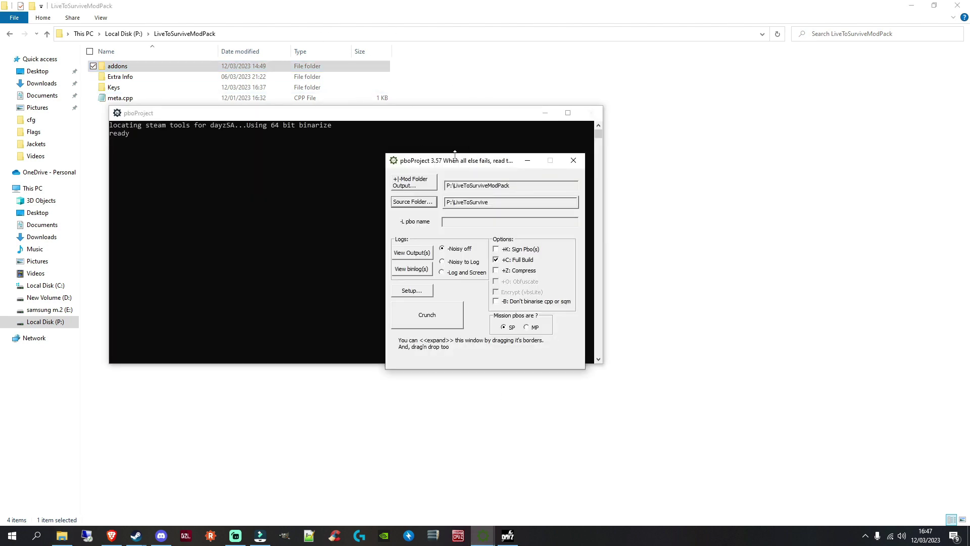
drag(461, 164, 413, 101)
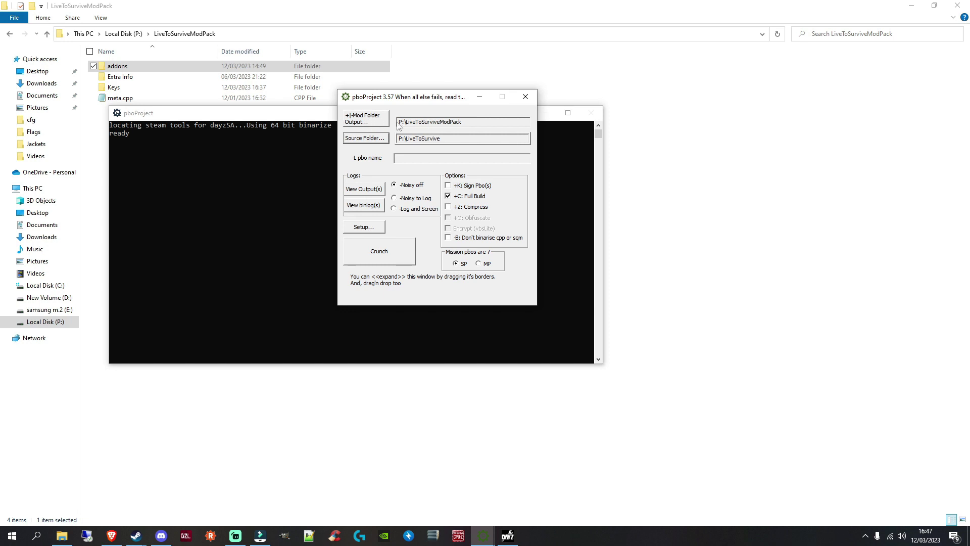
drag(466, 122, 390, 122)
- Confirm P:\LiveToSurviveModPack as the mod output folder and open the source folder picker
click(477, 124)
click(357, 118)
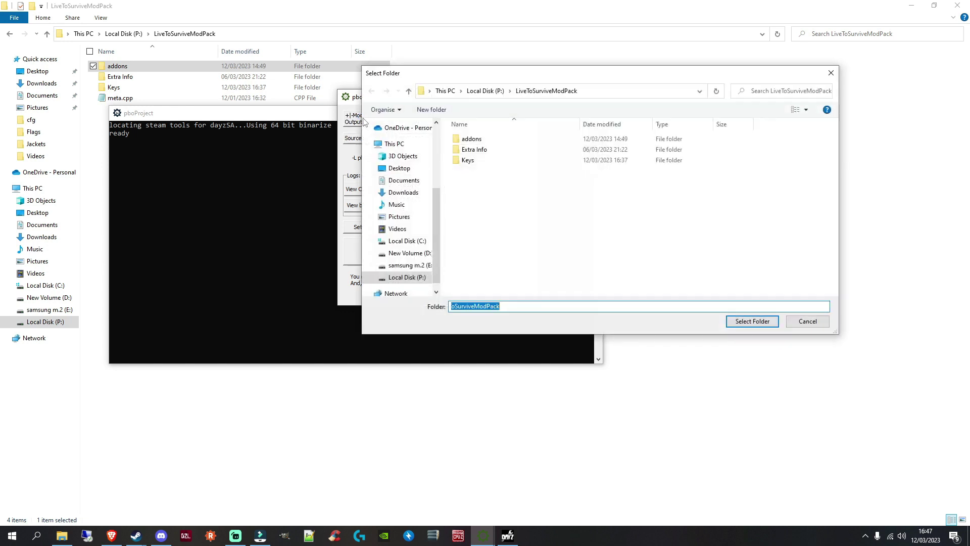
scroll(404, 232, down, 1)
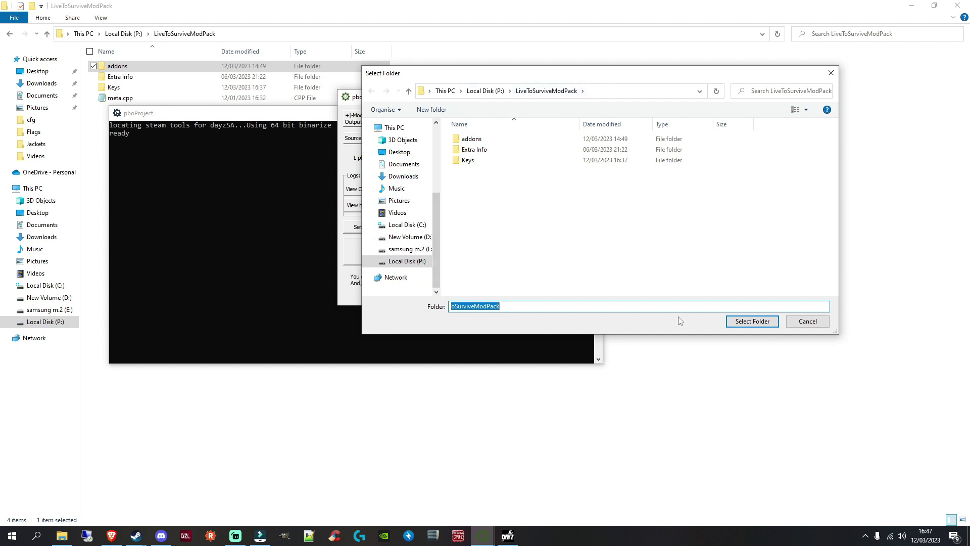
click(773, 325)
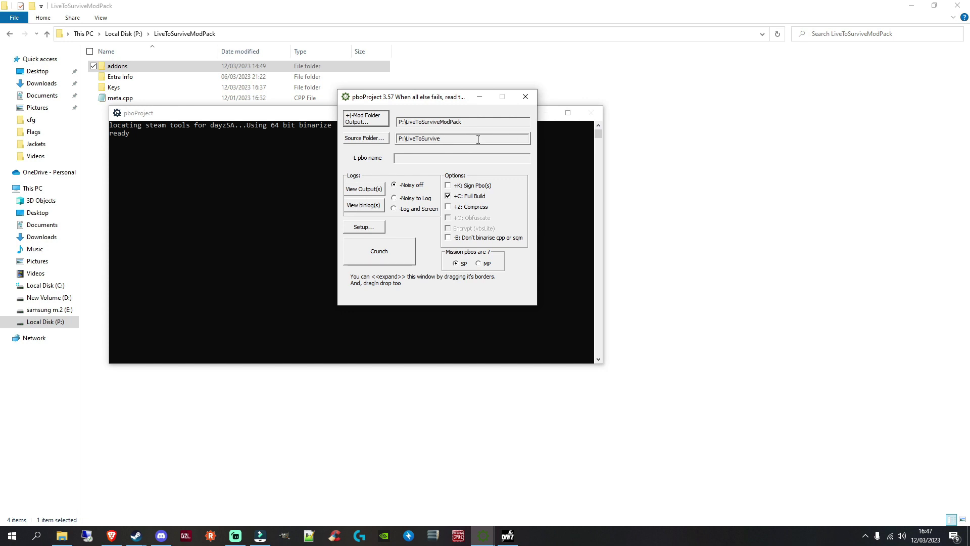
click(365, 139)
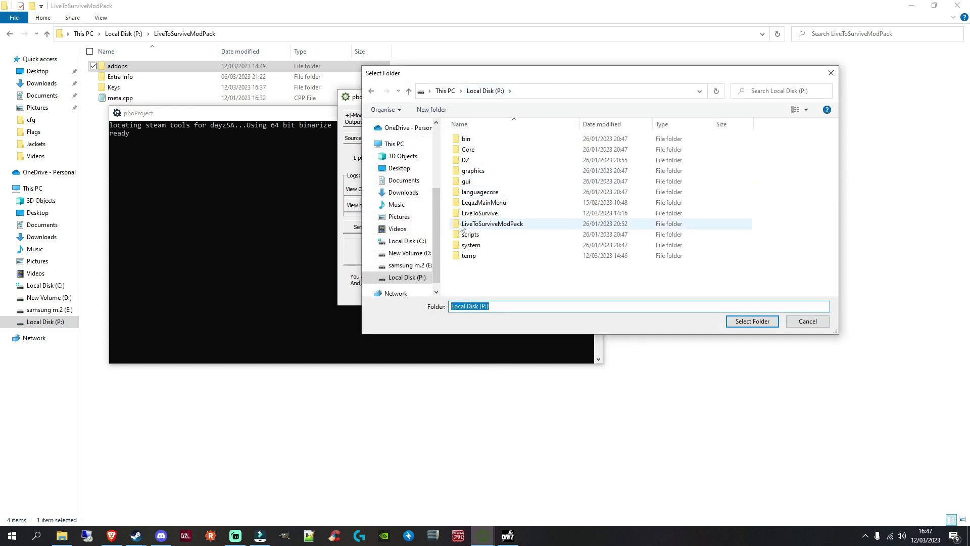
- Select P:\LiveToSurvive as the pboProject source folder
click(478, 215)
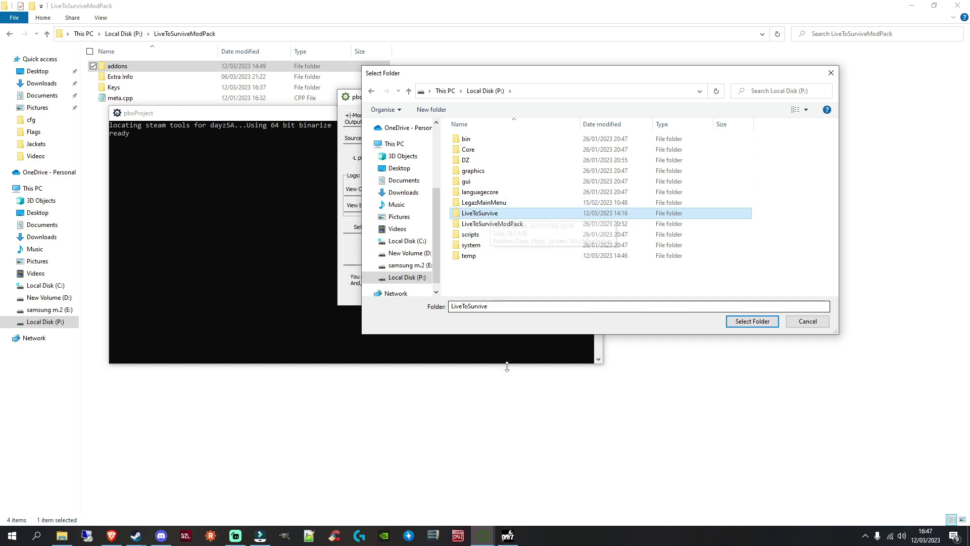
click(741, 320)
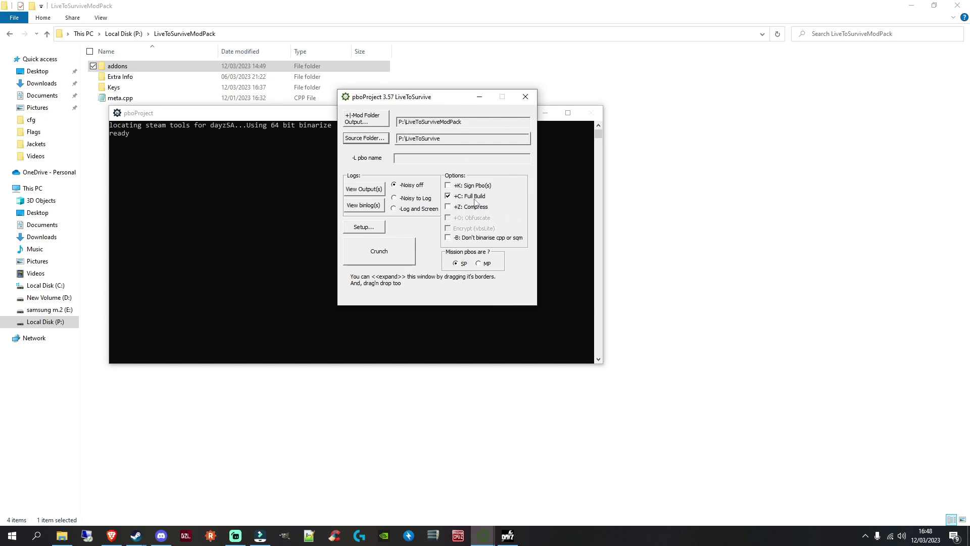
- In pboProject Setup, choose DAYZSA as the engine and review the exclude list
click(373, 227)
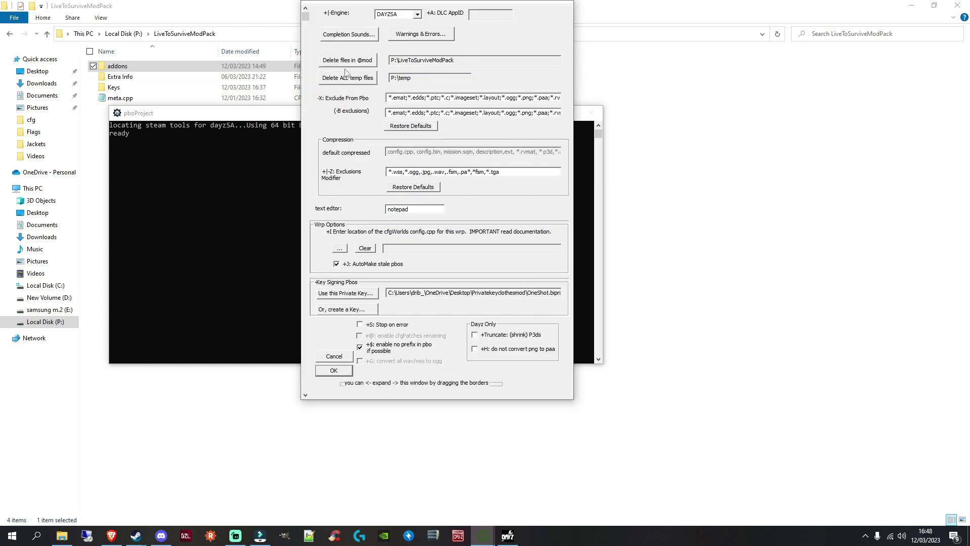
click(412, 16)
click(417, 14)
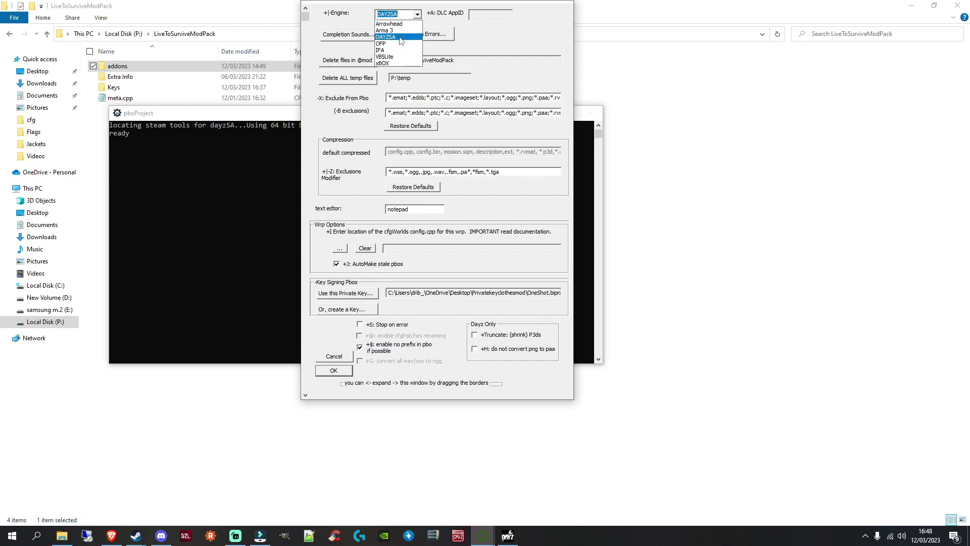
click(401, 40)
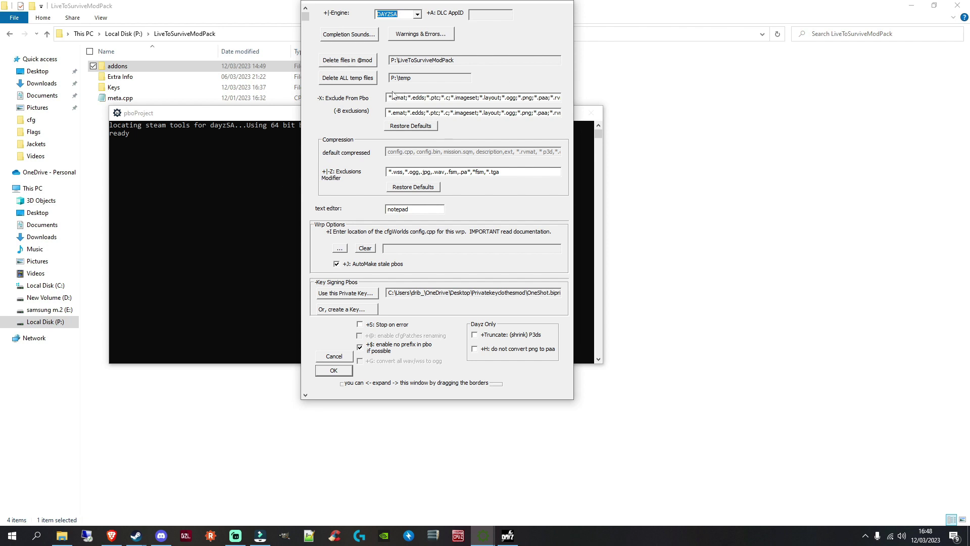
drag(395, 97, 484, 98)
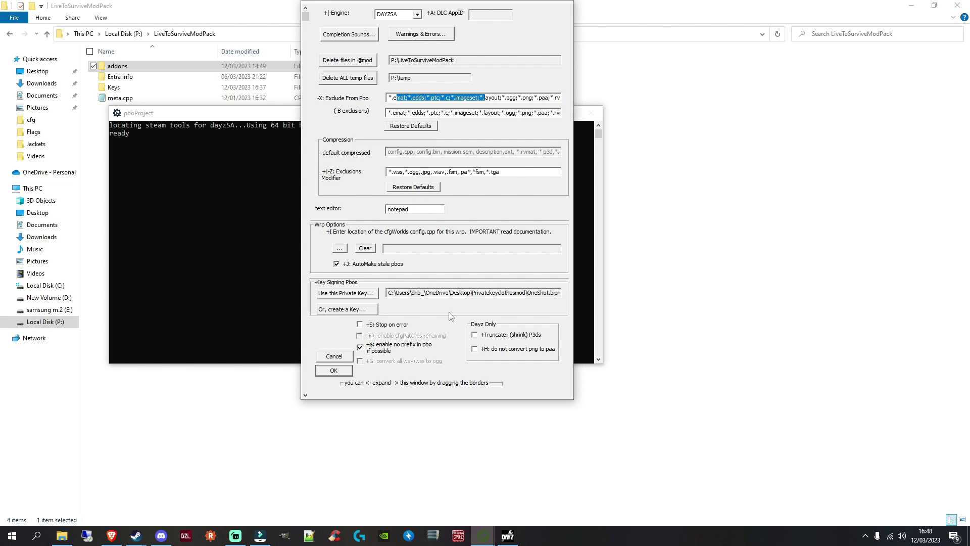
- Switch briefly to File Explorer, then bring the pboProject setup options back to front
click(766, 308)
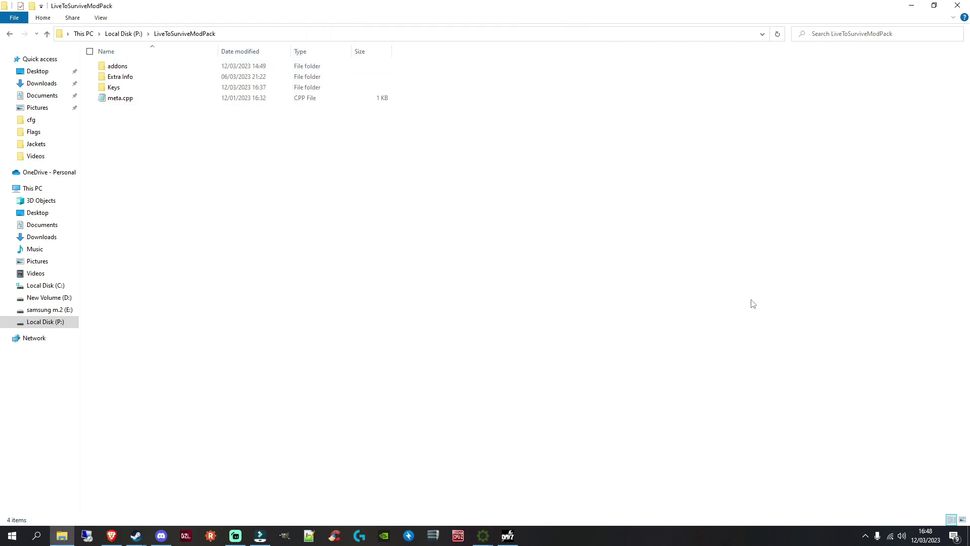
click(508, 536)
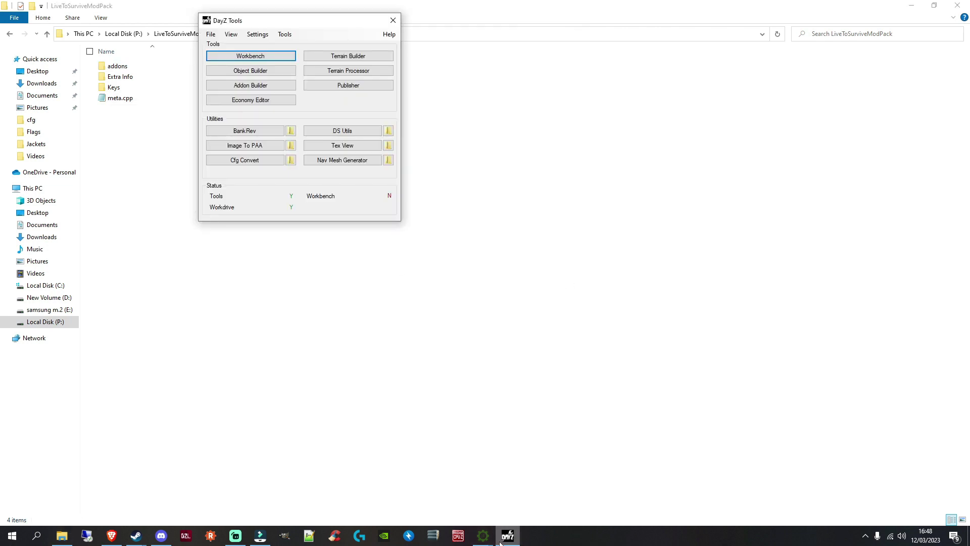
mouse_move(490, 535)
click(523, 494)
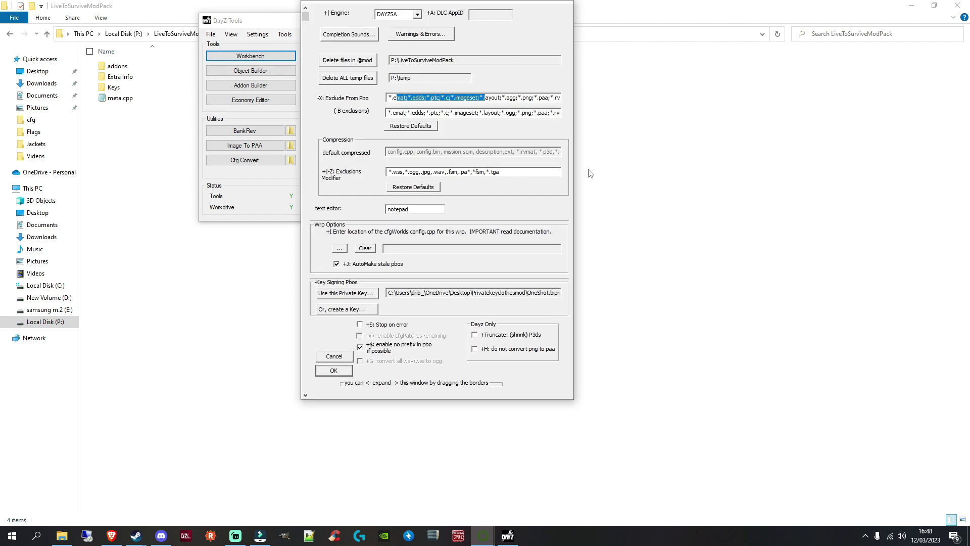
- Close pboProject and its setup options, restore the LiveToSurviveModPack window, and minimize Steam
click(334, 356)
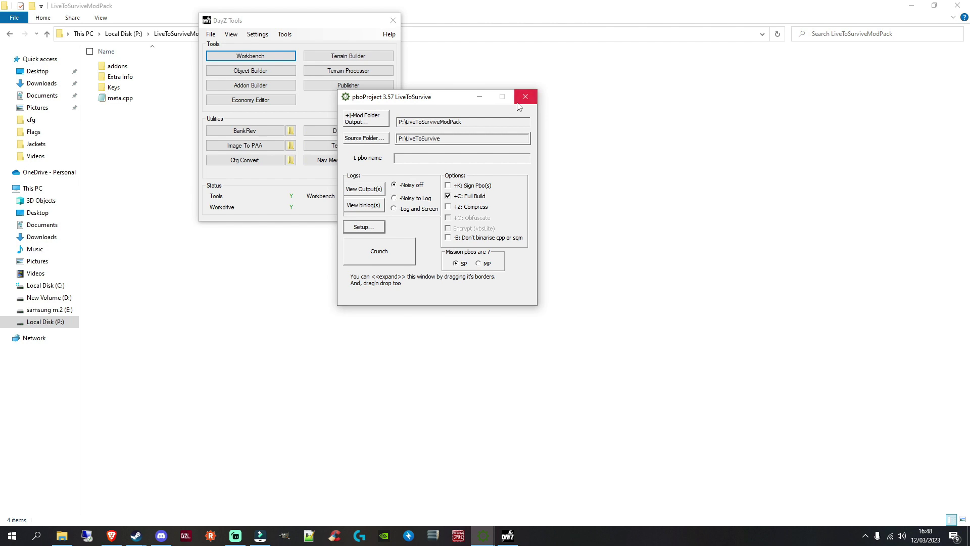
click(525, 98)
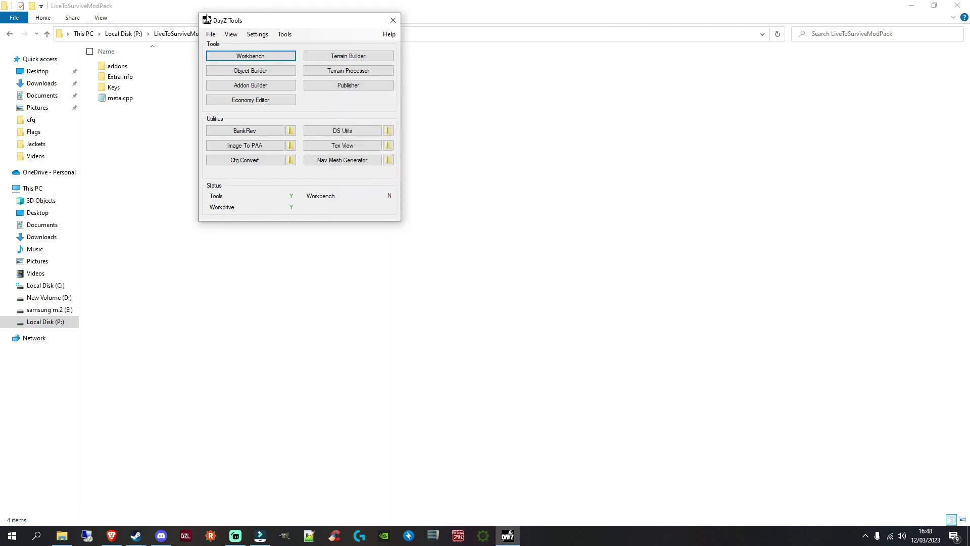
drag(310, 24, 309, 129)
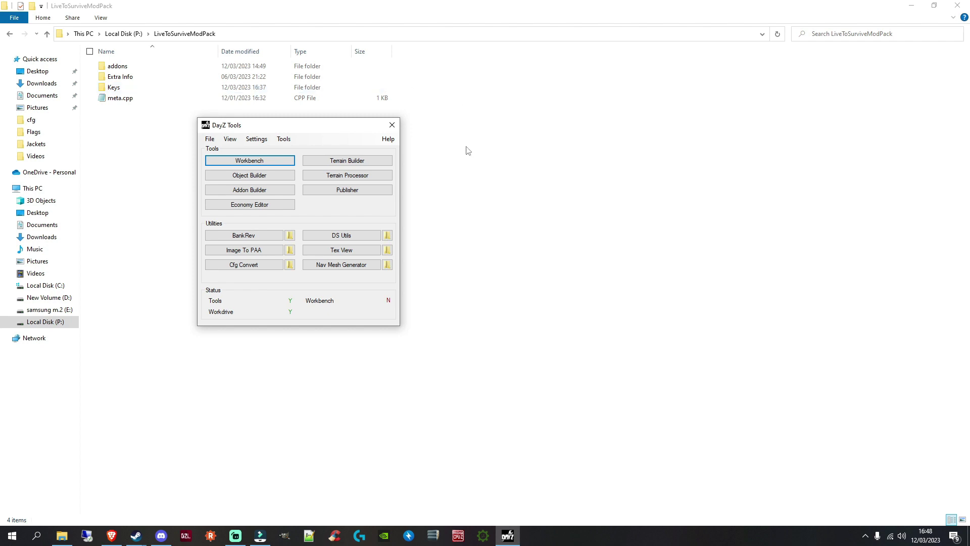
double_click(617, 10)
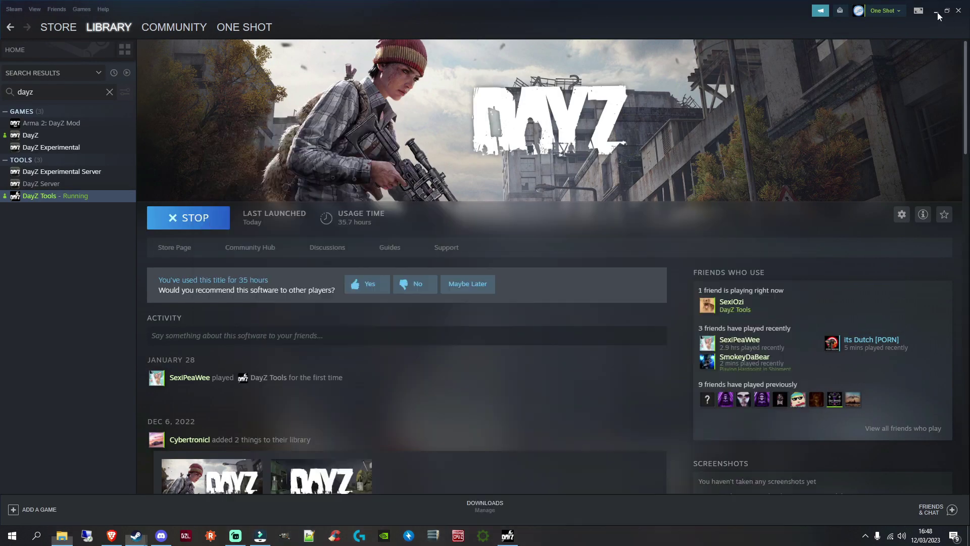
click(937, 12)
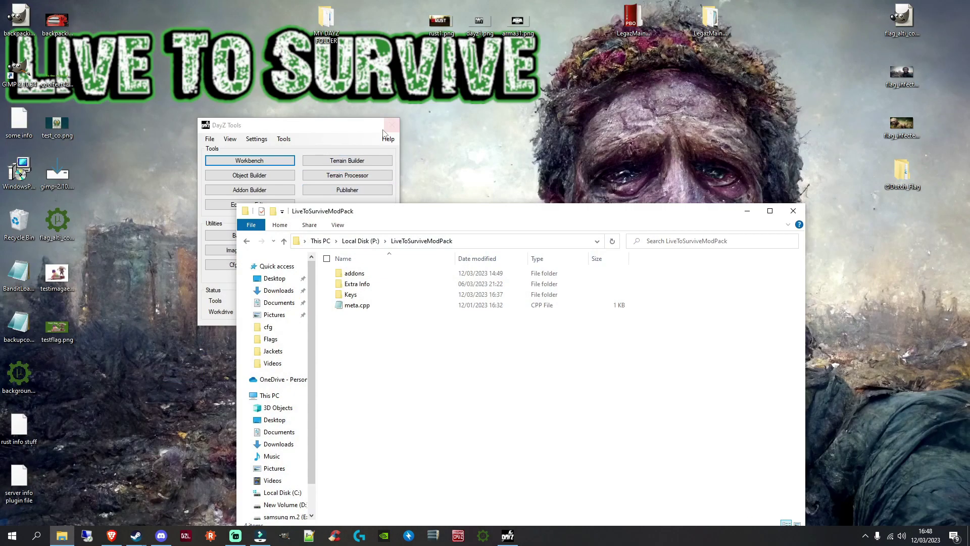
- Close the mod pack folder window and place the Privatekeyclothesmod desktop folder near the top-left
click(793, 211)
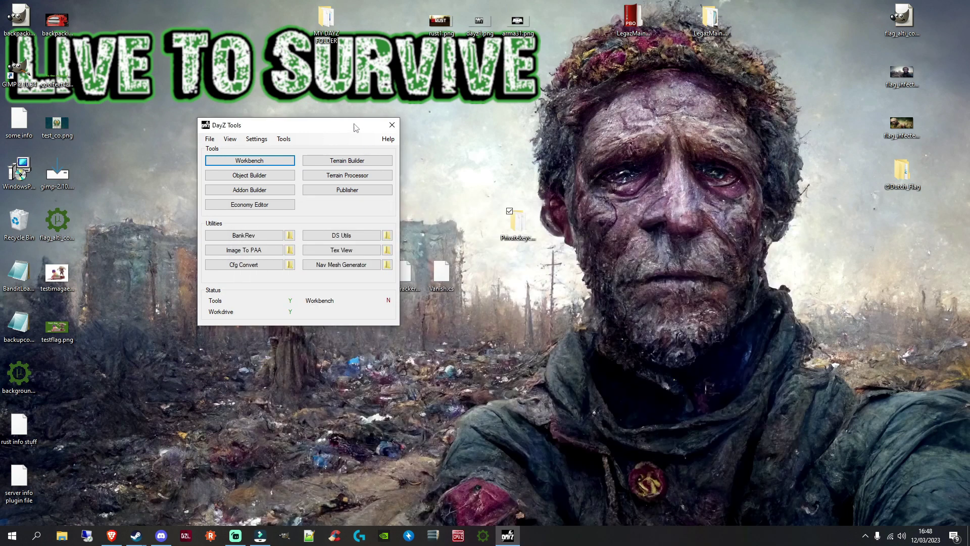
drag(338, 131, 463, 321)
drag(518, 223, 255, 171)
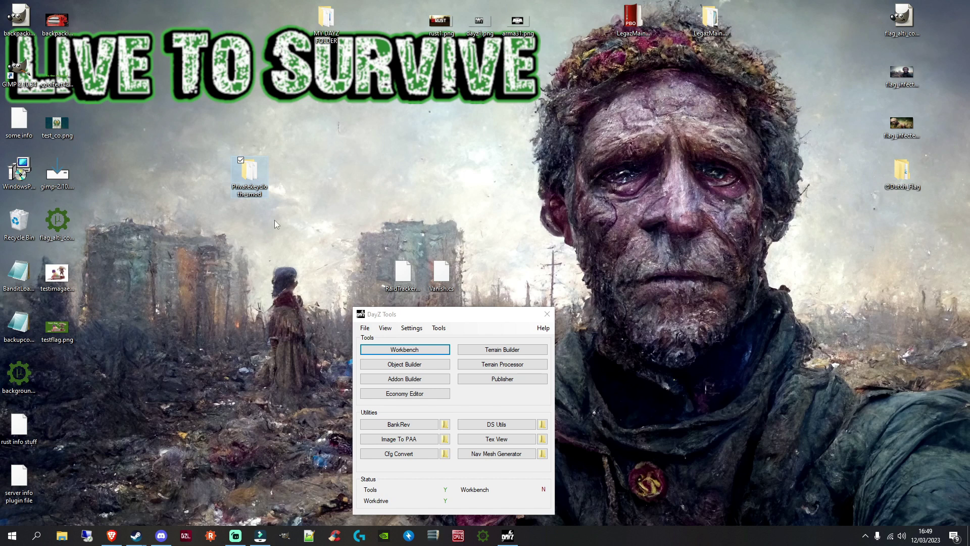
drag(254, 198, 292, 150)
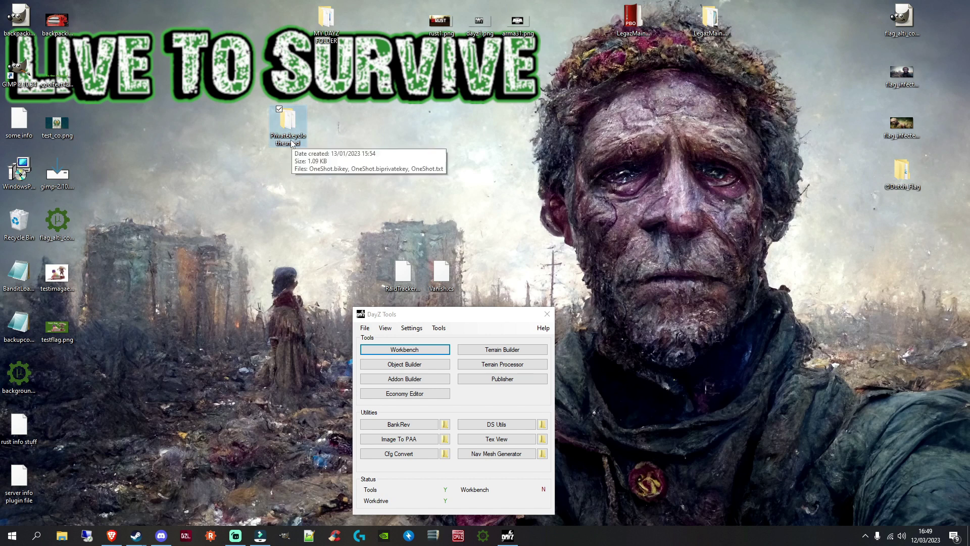
drag(282, 126, 205, 74)
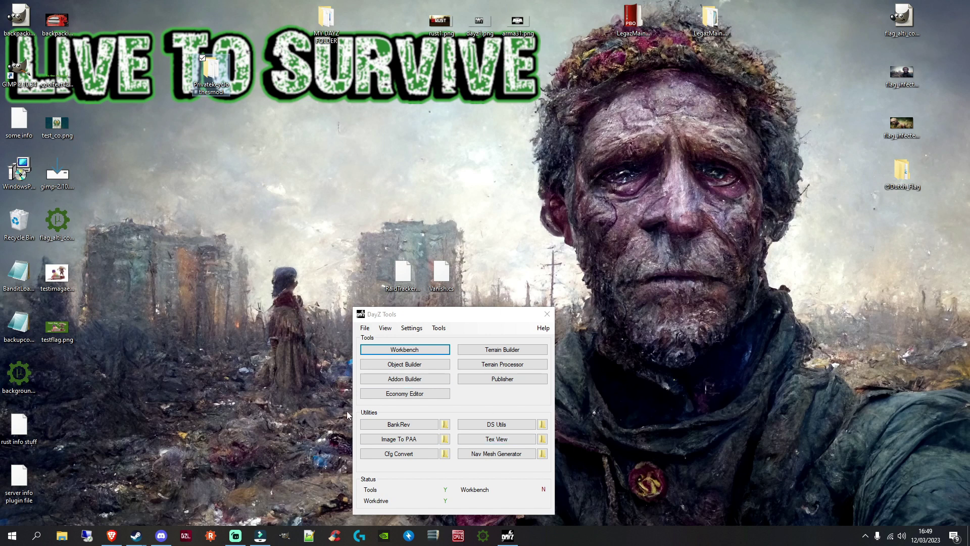
drag(489, 318, 384, 145)
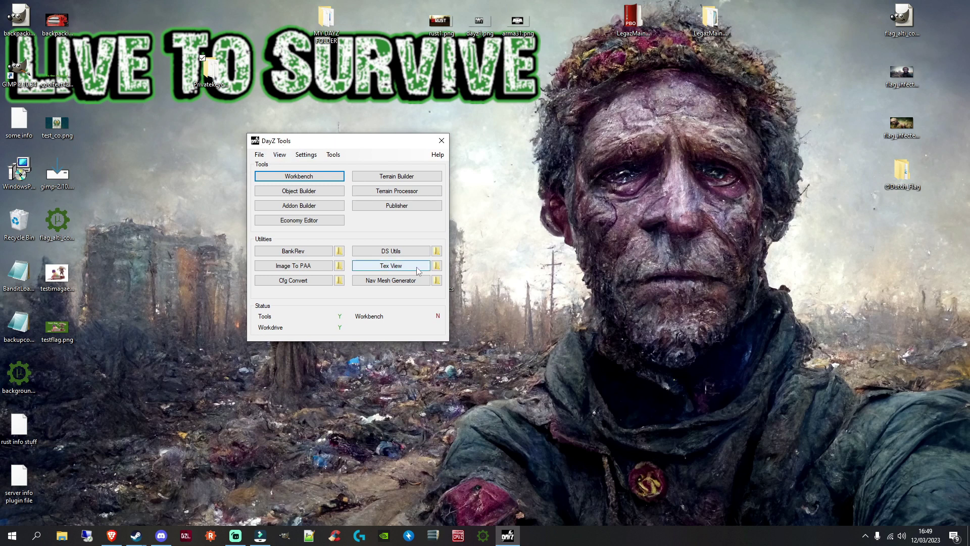
- Launch DSUtils and open Create key with OneShot as the authority name
click(391, 251)
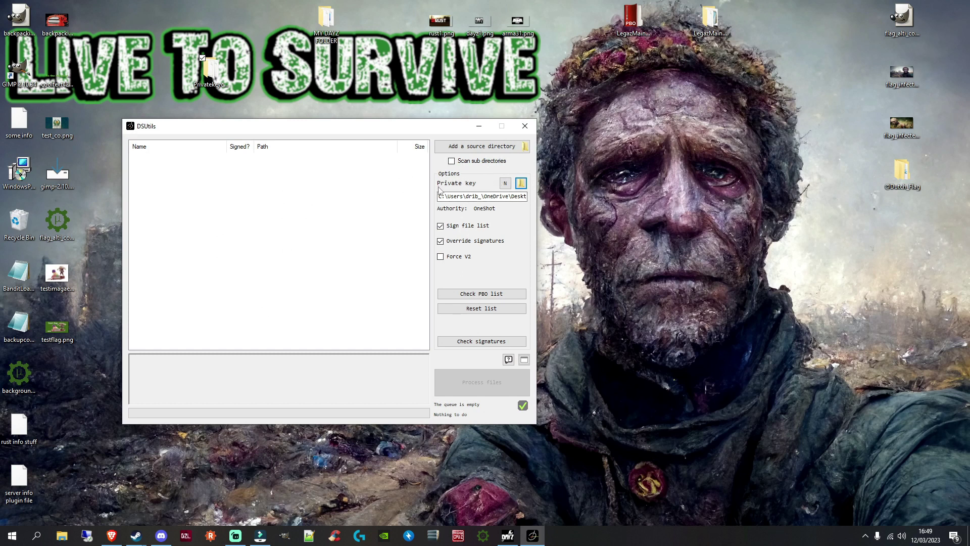
click(505, 183)
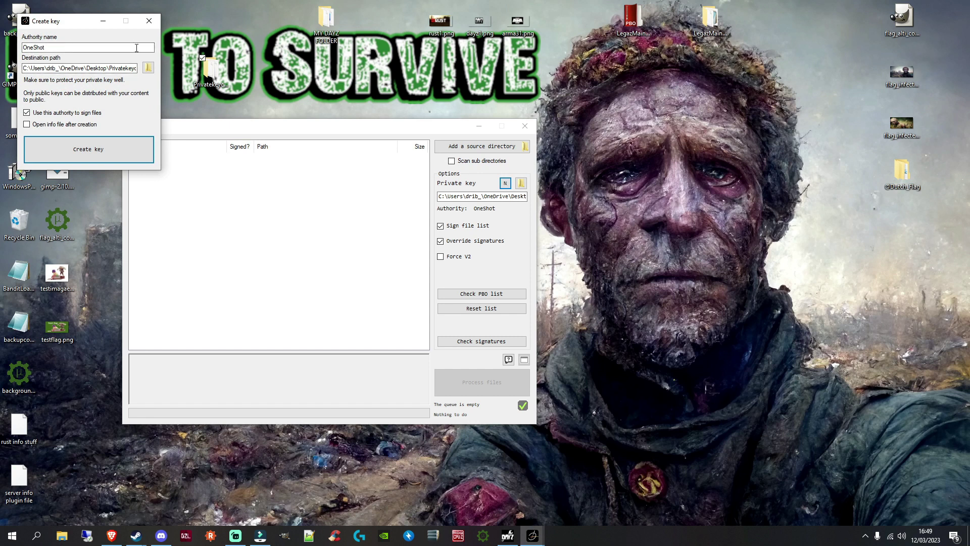
drag(88, 23, 341, 121)
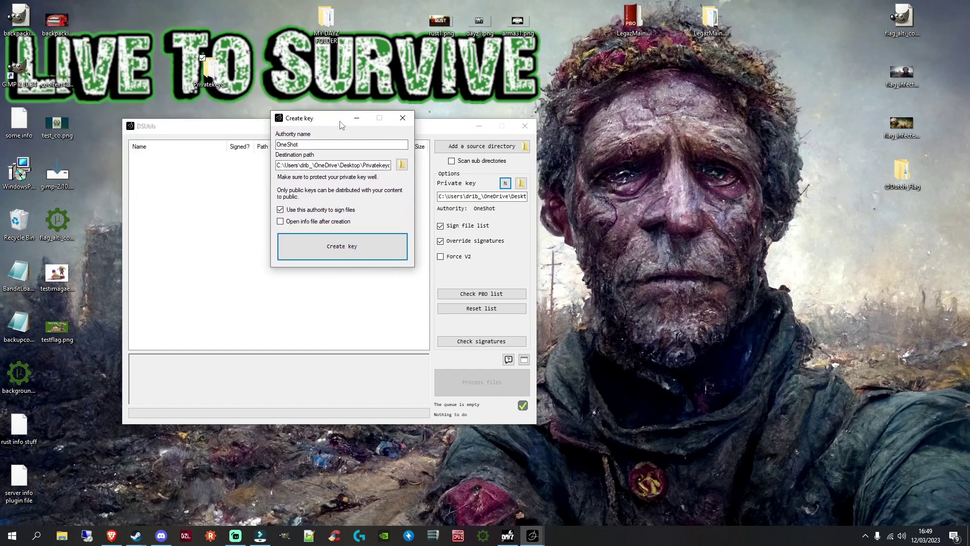
double_click(304, 144)
click(325, 145)
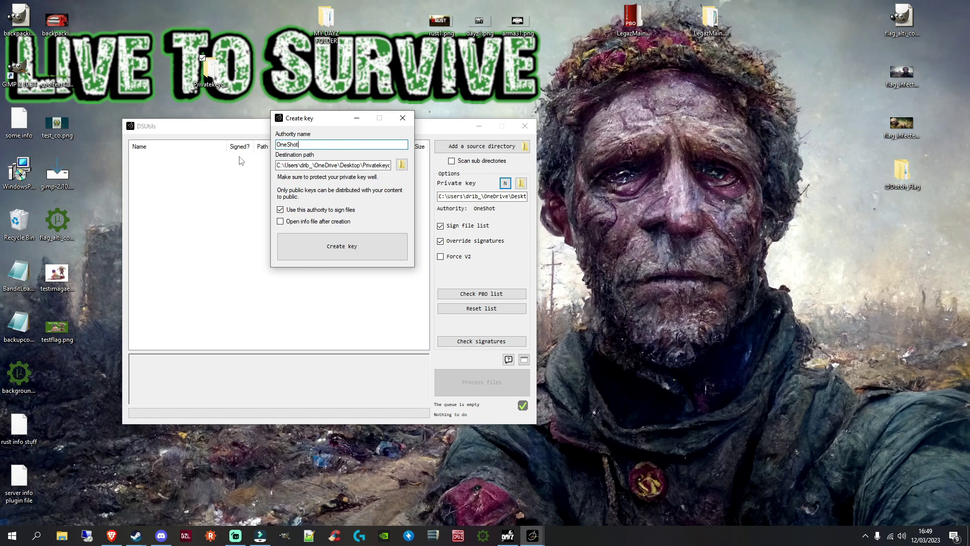
drag(332, 118, 273, 104)
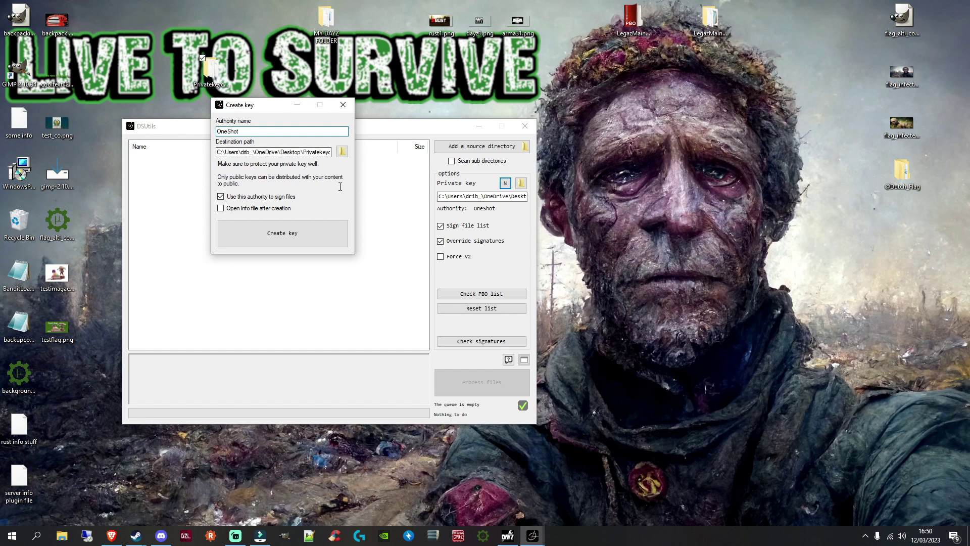
- Browse for the key's destination and select the Privatekeyclothesmod folder under Desktop
click(343, 152)
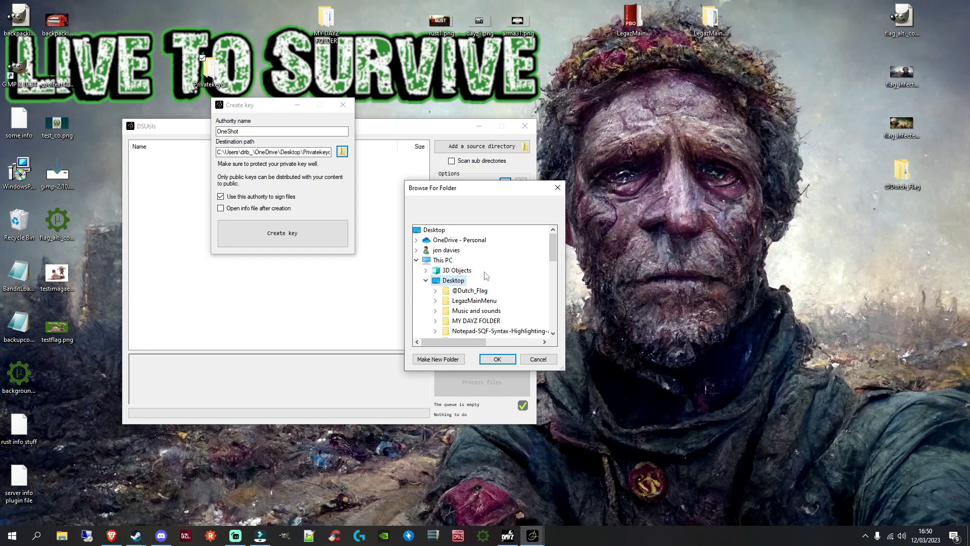
scroll(450, 299, down, 2)
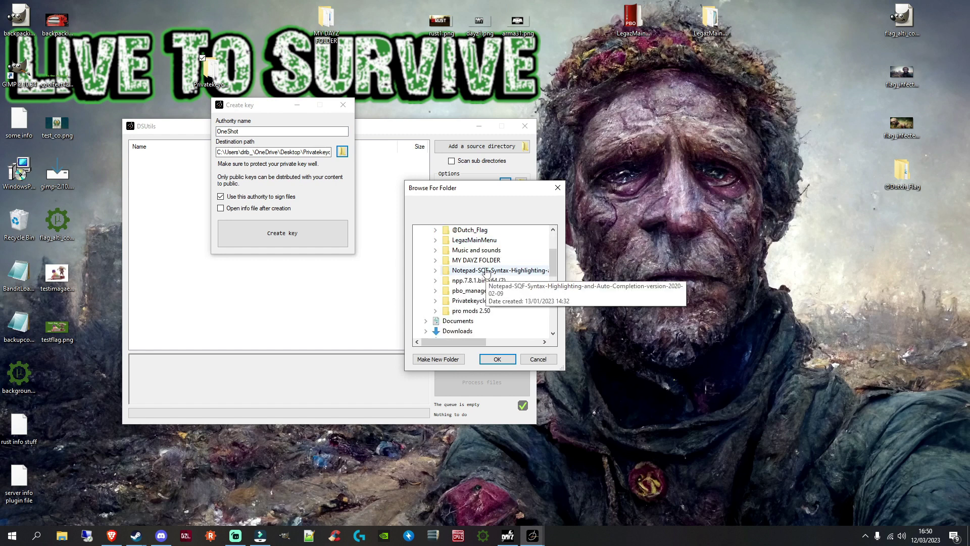
click(472, 301)
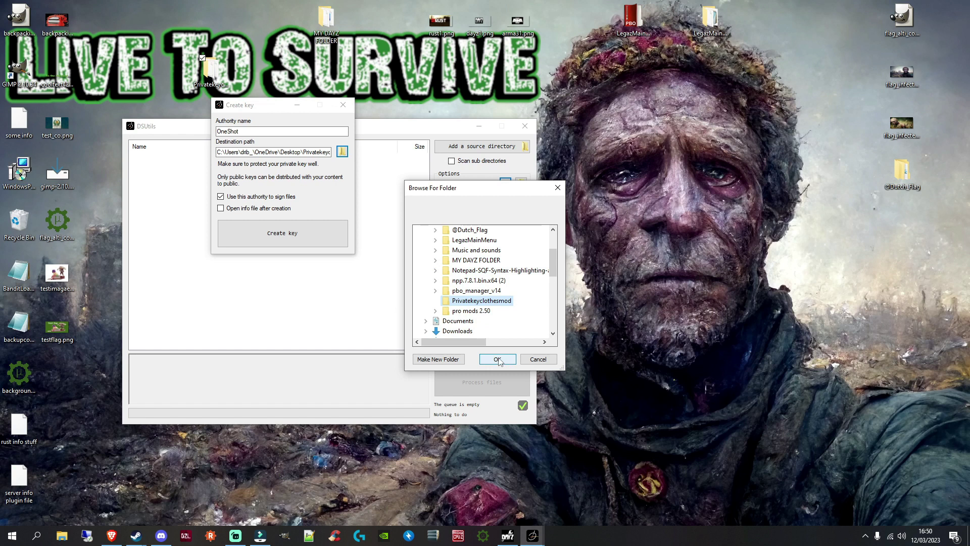
drag(554, 262, 554, 280)
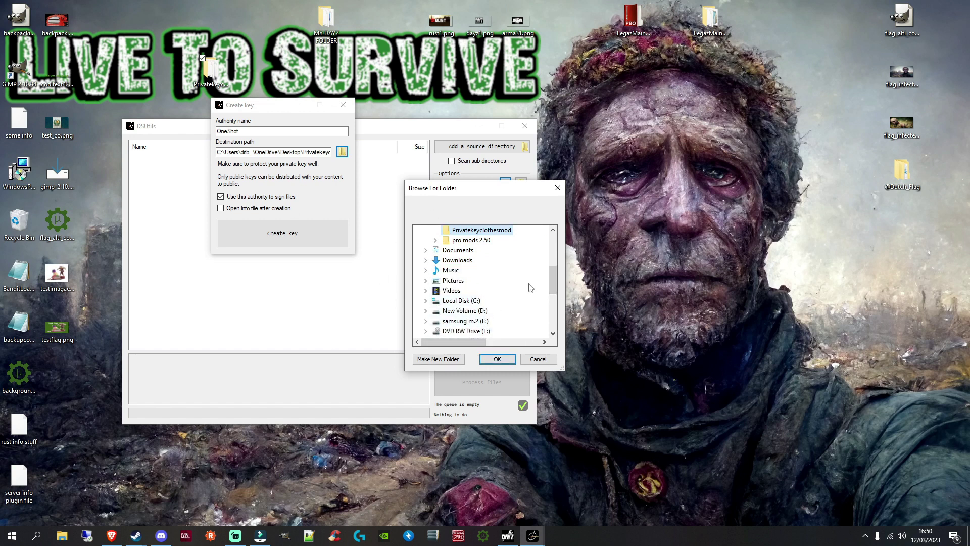
- Create the OneShot key in Privatekeyclothesmod, close DSUtils, and open that folder to view the key files
click(502, 361)
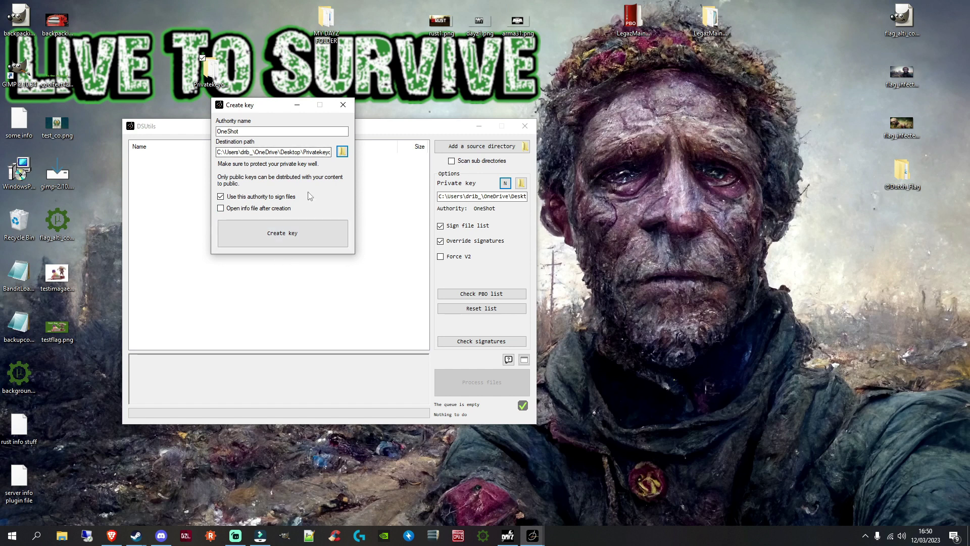
click(277, 238)
click(525, 126)
double_click(211, 70)
drag(214, 73, 253, 73)
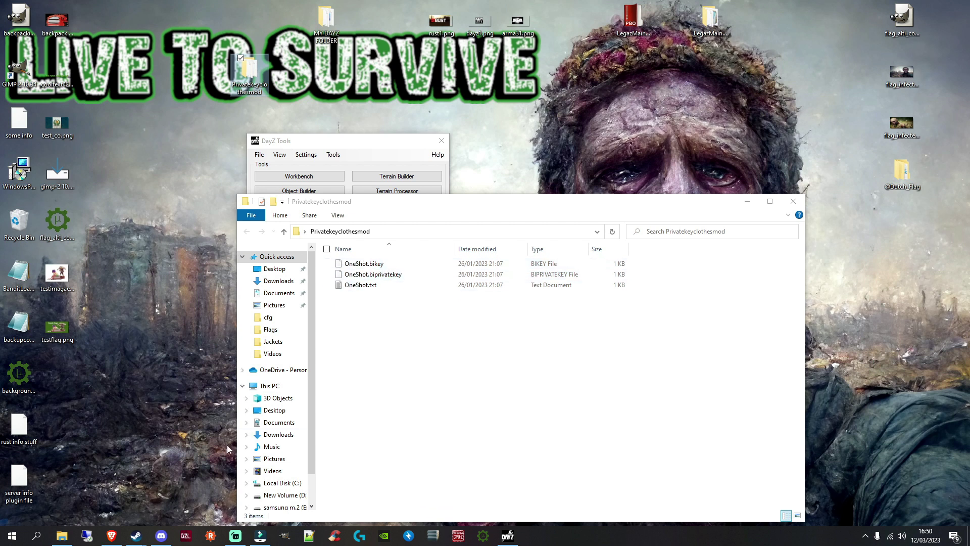
- Navigate File Explorer to P:\LiveToSurviveModPack\Keys
click(62, 535)
scroll(273, 454, down, 1)
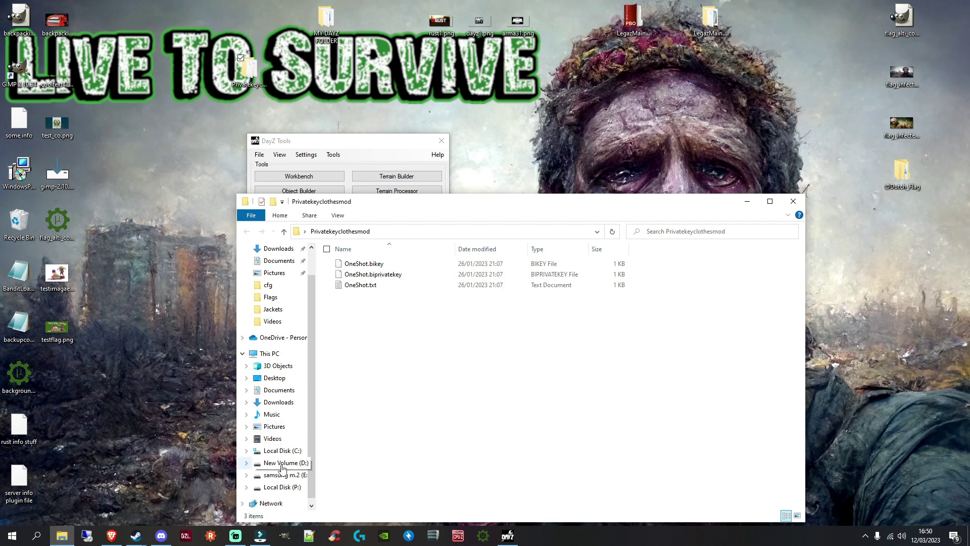
click(280, 486)
double_click(375, 349)
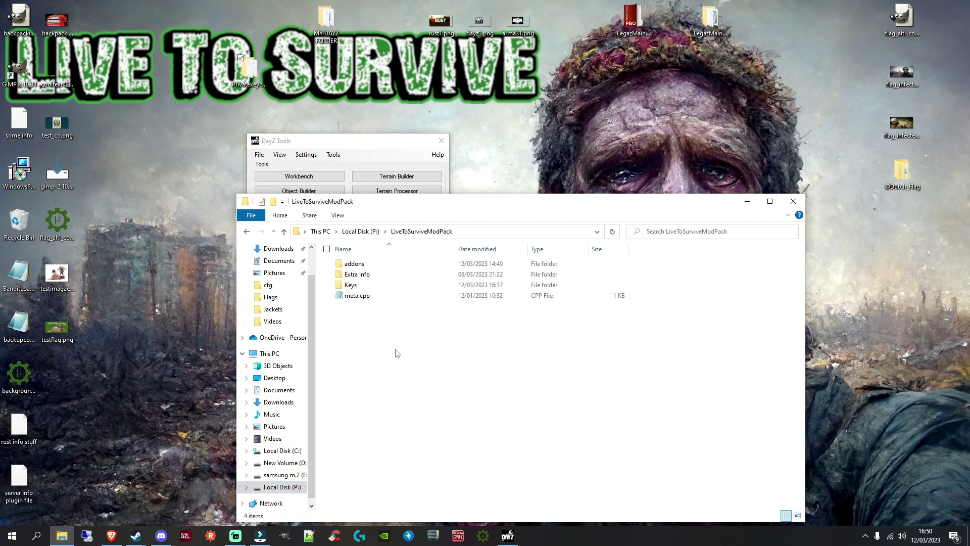
double_click(356, 285)
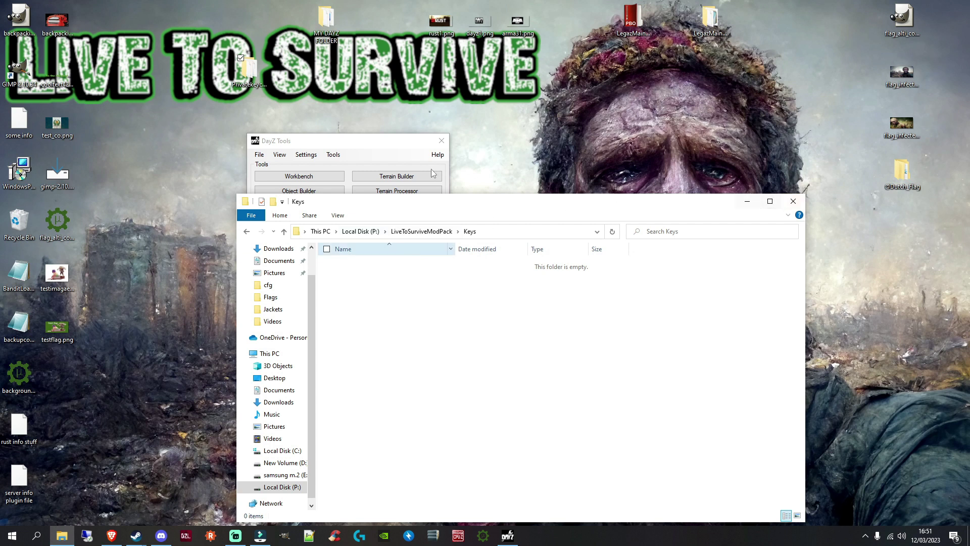
- Move the Keys folder window aside and close it
drag(482, 208, 635, 167)
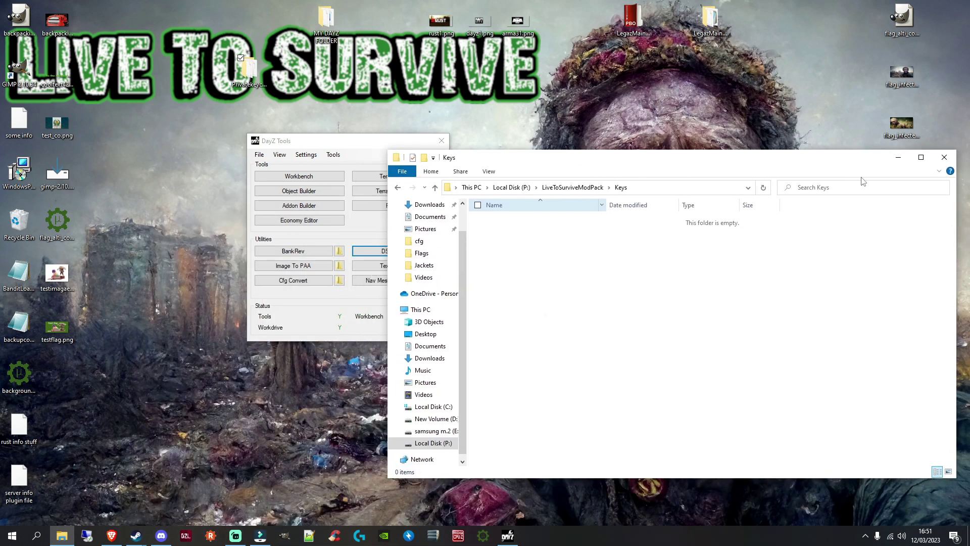
click(946, 161)
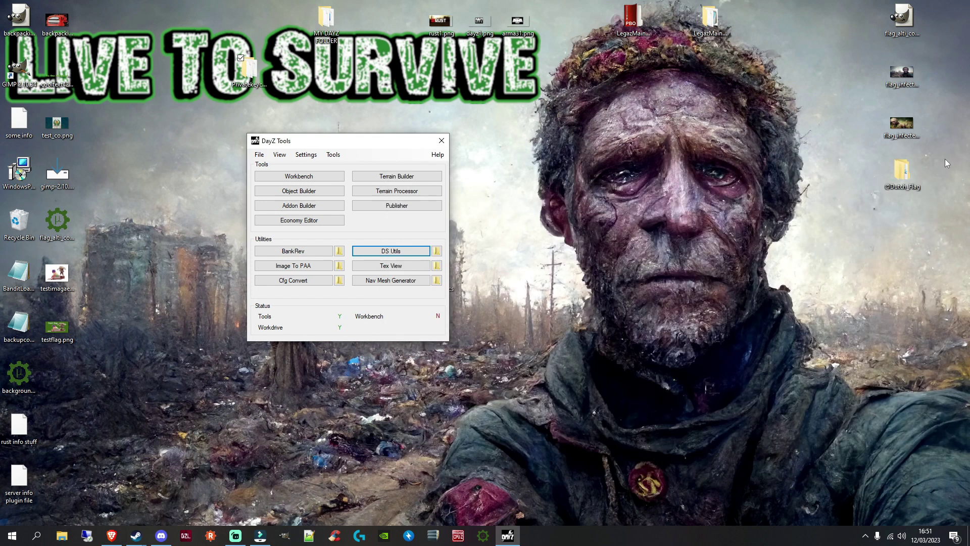